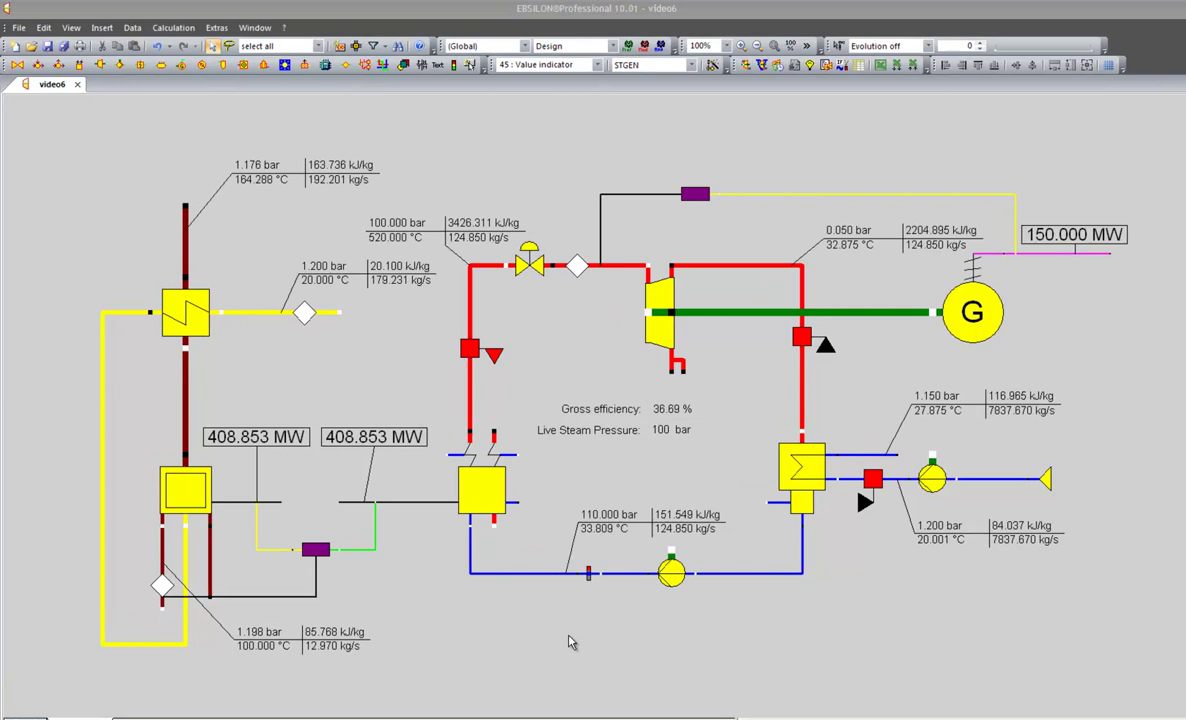
Step: Load the EbsWizard Hard coal example '750 MW block with combustion (with life steam control)'
{"action": "left_click", "coordinate": [572, 57]}
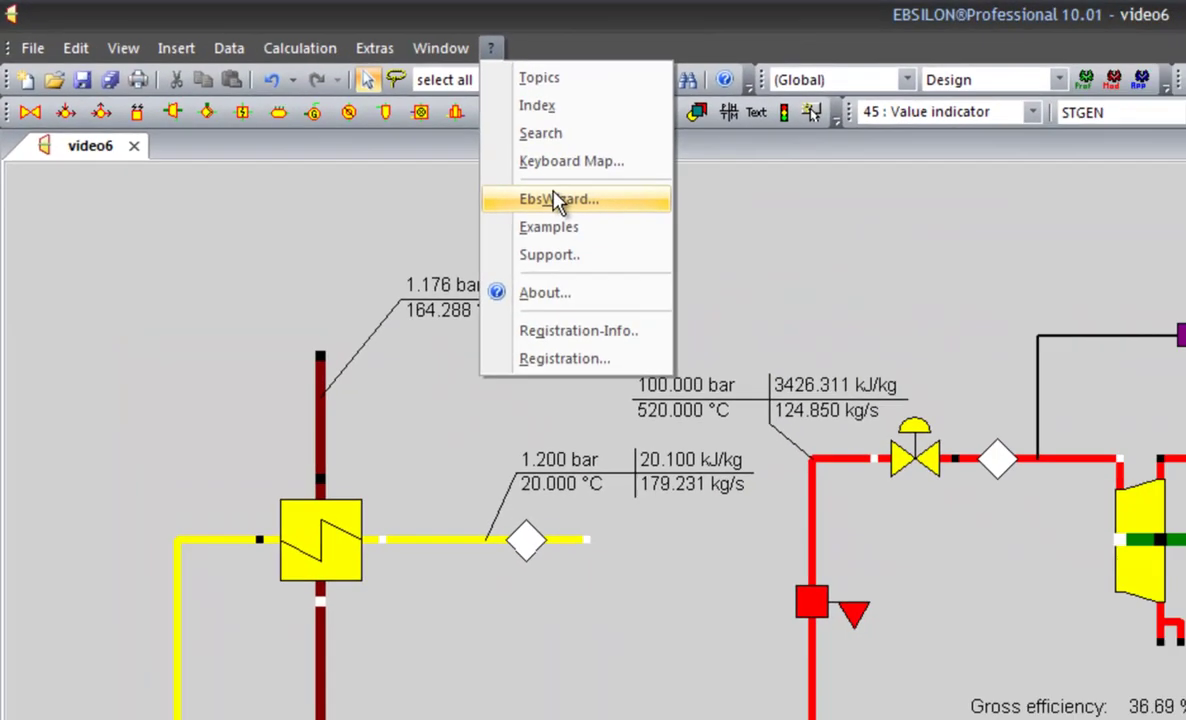
{"action": "left_click", "coordinate": [650, 231]}
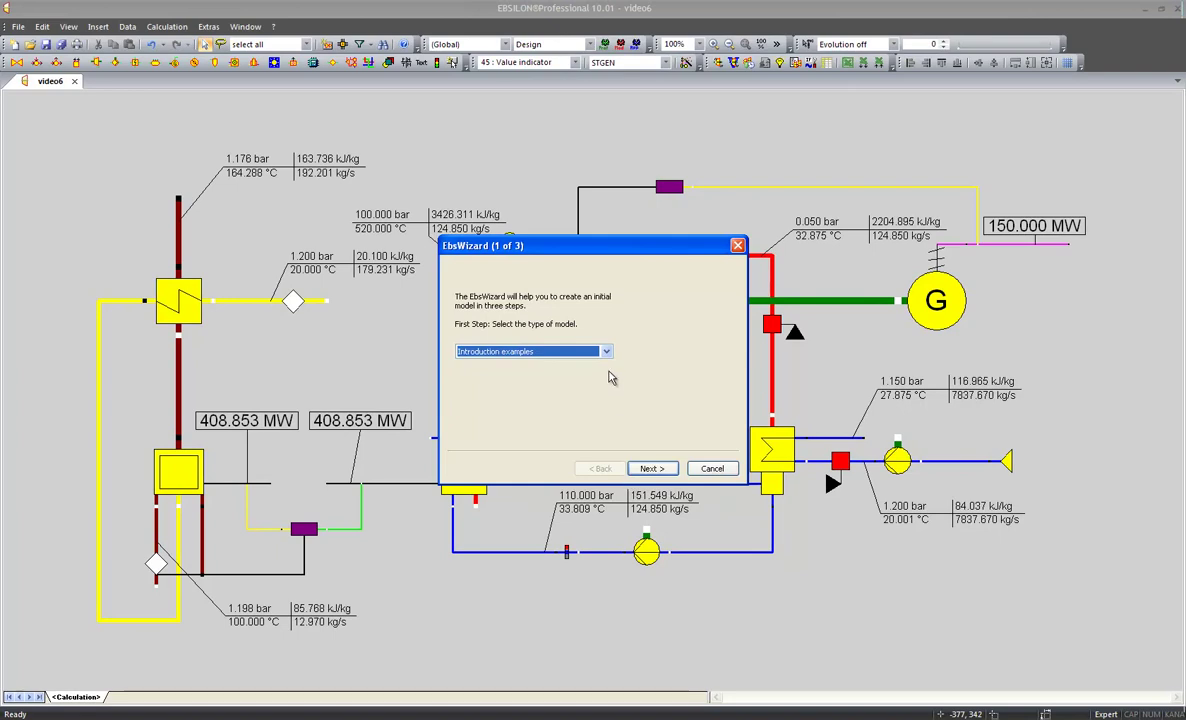
{"action": "left_click", "coordinate": [606, 354]}
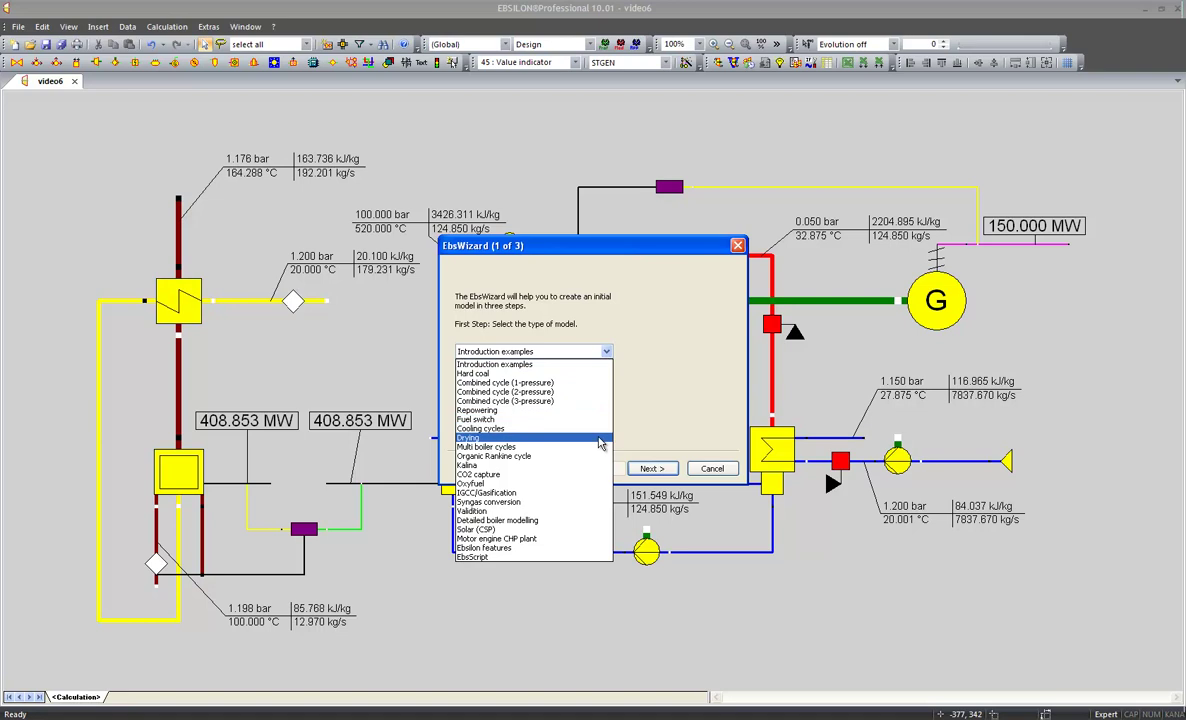
{"action": "left_click", "coordinate": [591, 375]}
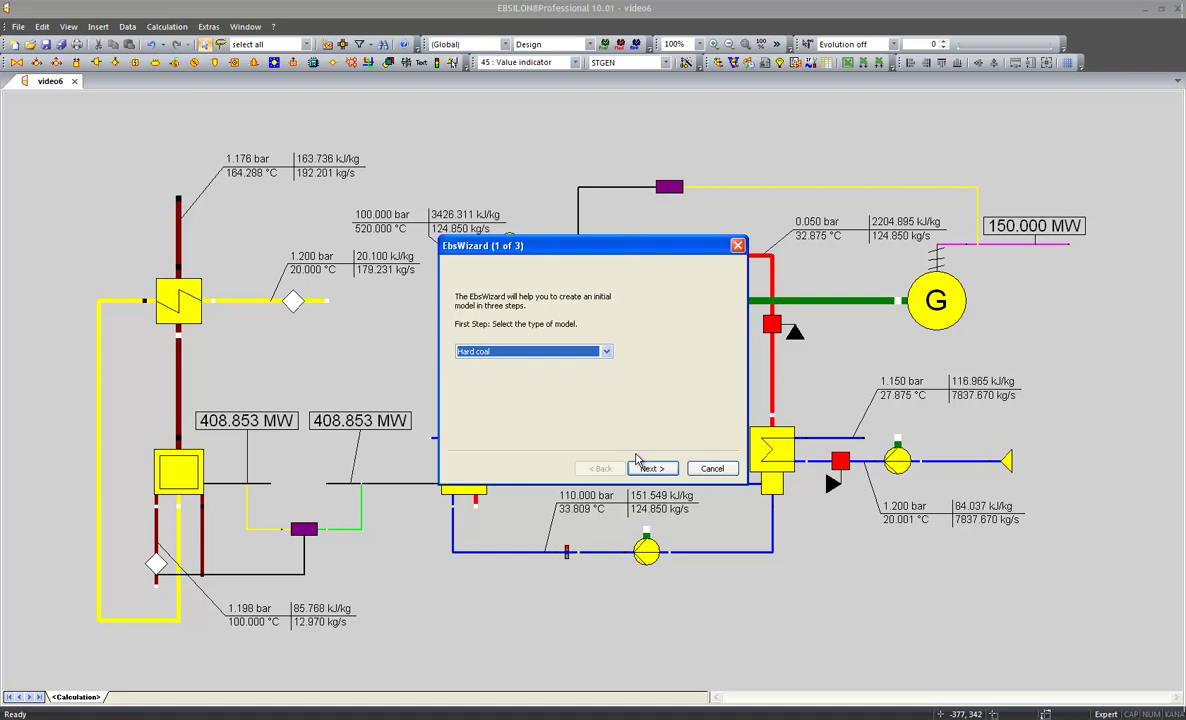
{"action": "left_click", "coordinate": [645, 467]}
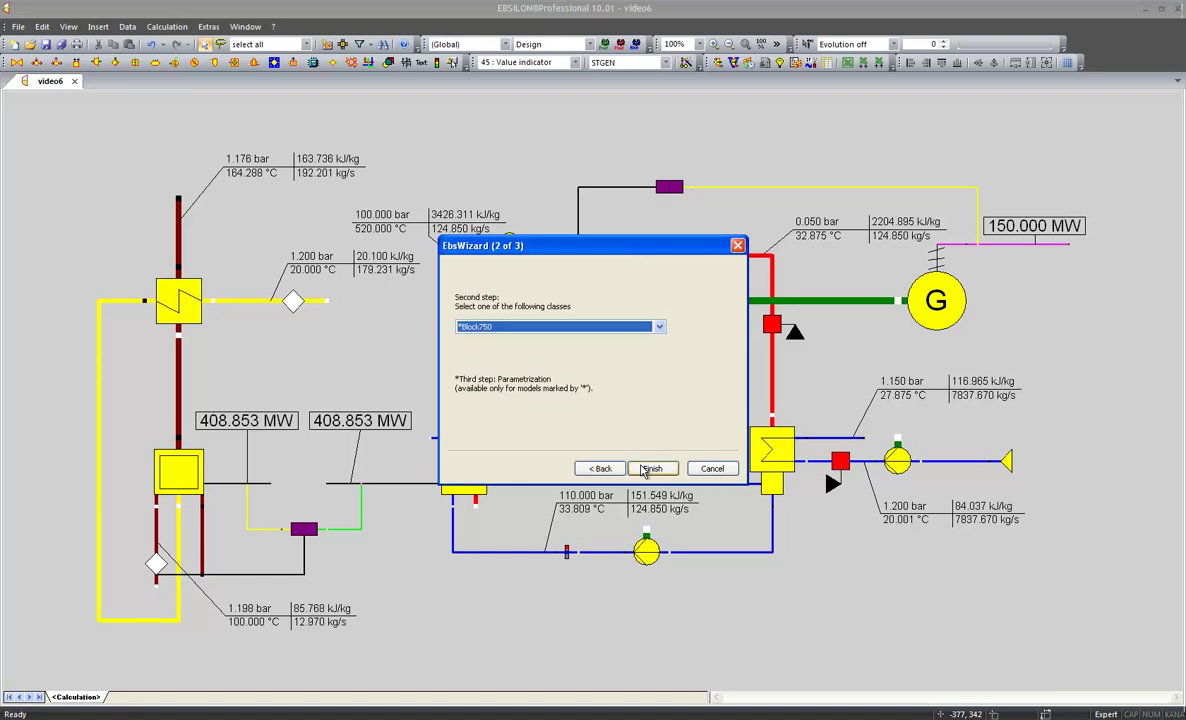
{"action": "left_click", "coordinate": [614, 328]}
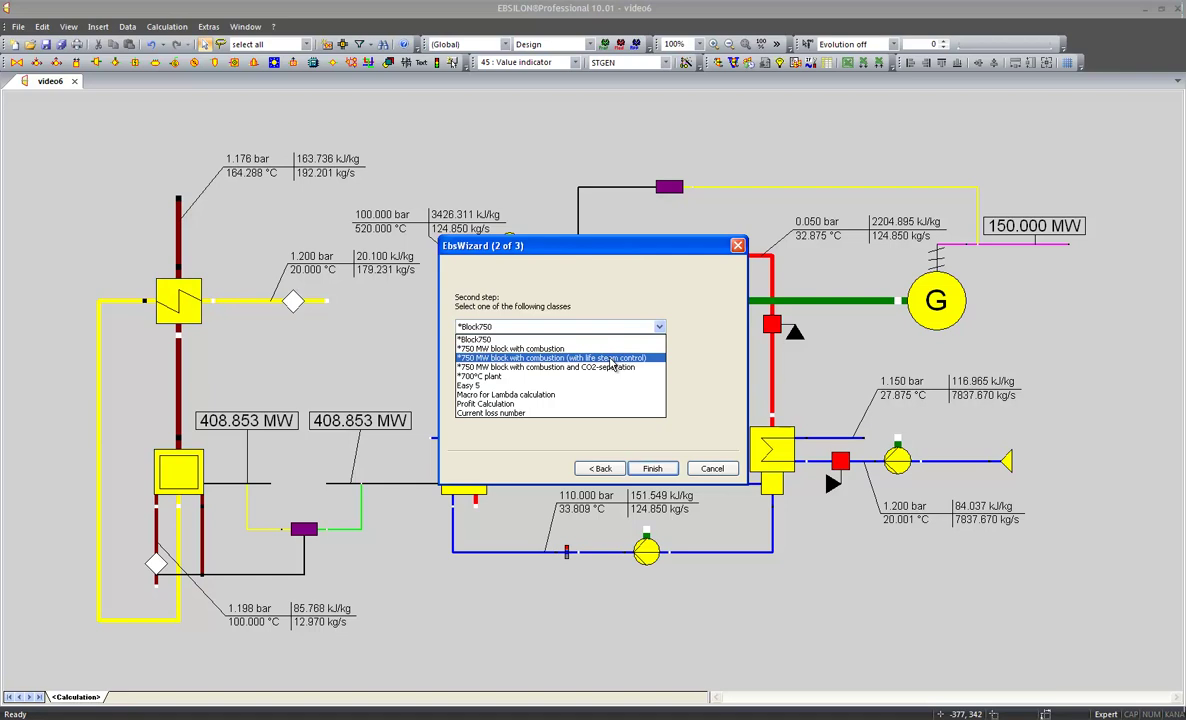
{"action": "left_click", "coordinate": [611, 359]}
{"action": "left_click", "coordinate": [651, 469]}
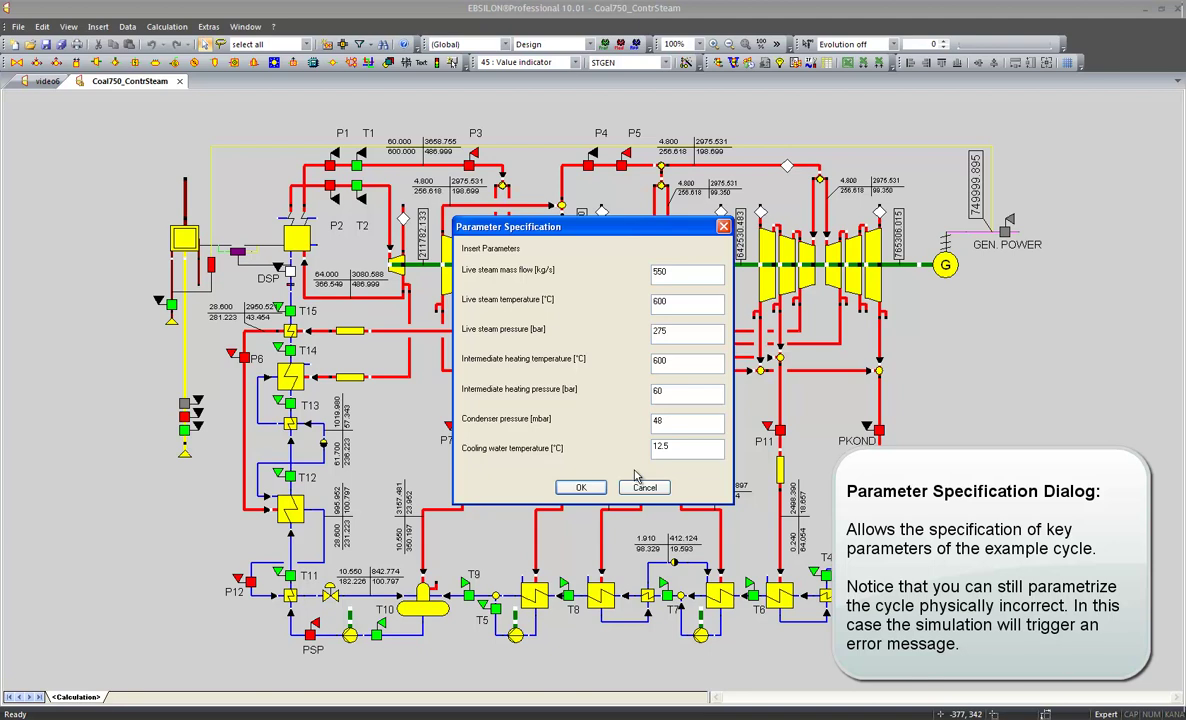
Step: Set live steam pressure to 300 bar and build the model
{"action": "double_click", "coordinate": [658, 331]}
{"action": "type", "text": "300"}
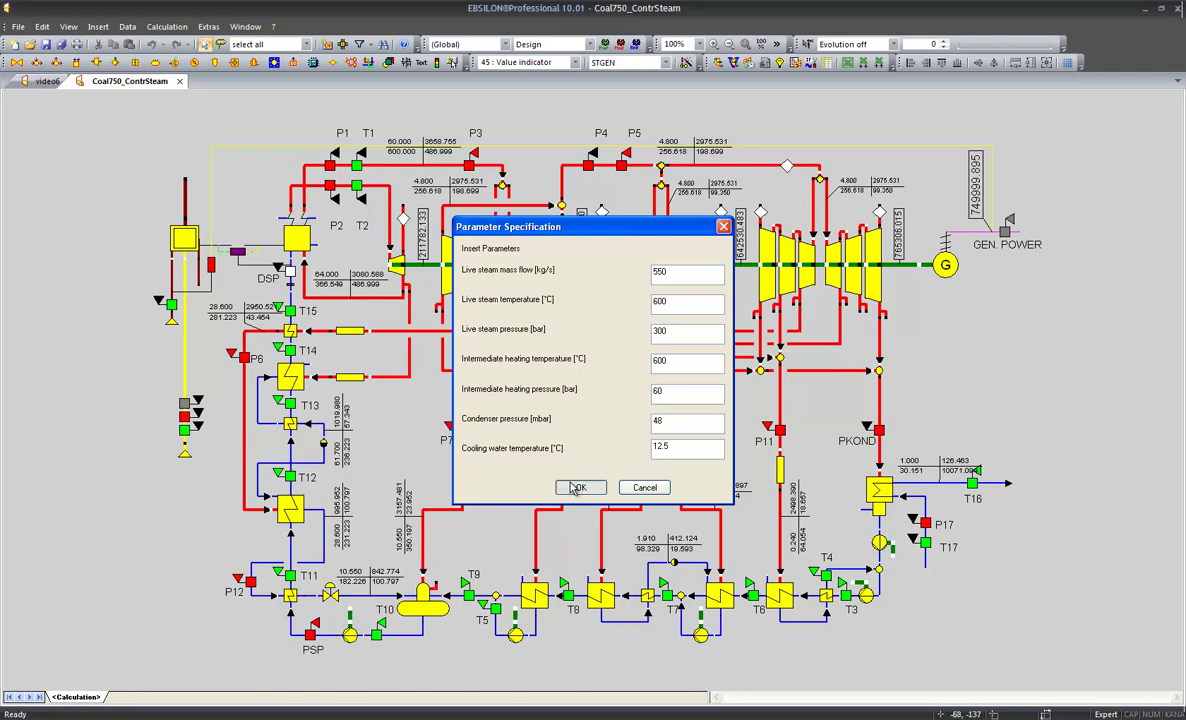
{"action": "left_click", "coordinate": [575, 487]}
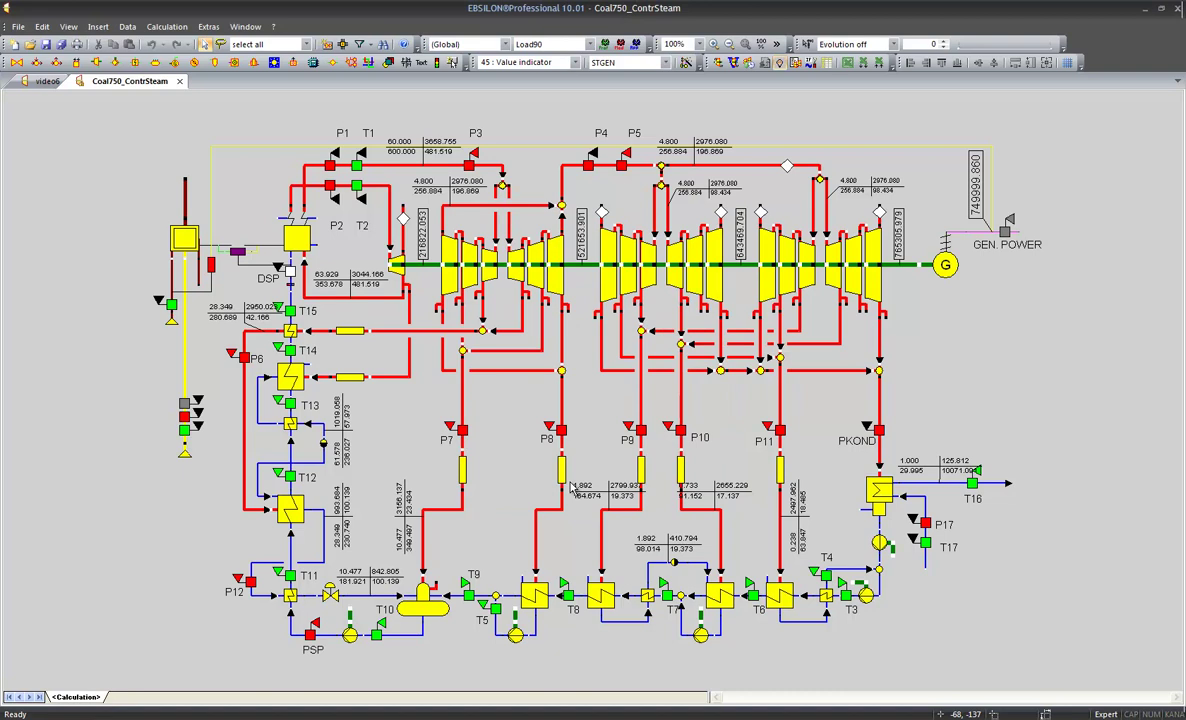
Step: Switch to the Design profile and calculate it
{"action": "left_click", "coordinate": [560, 40]}
{"action": "left_click", "coordinate": [540, 72]}
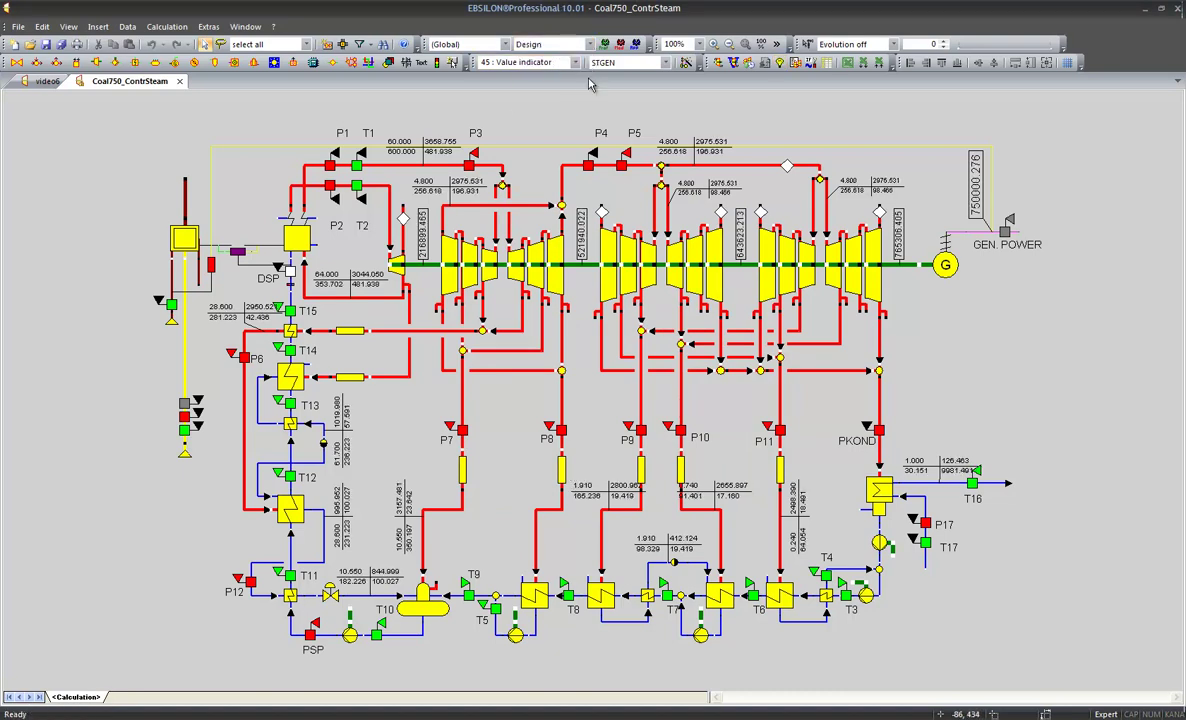
{"action": "left_click", "coordinate": [719, 63]}
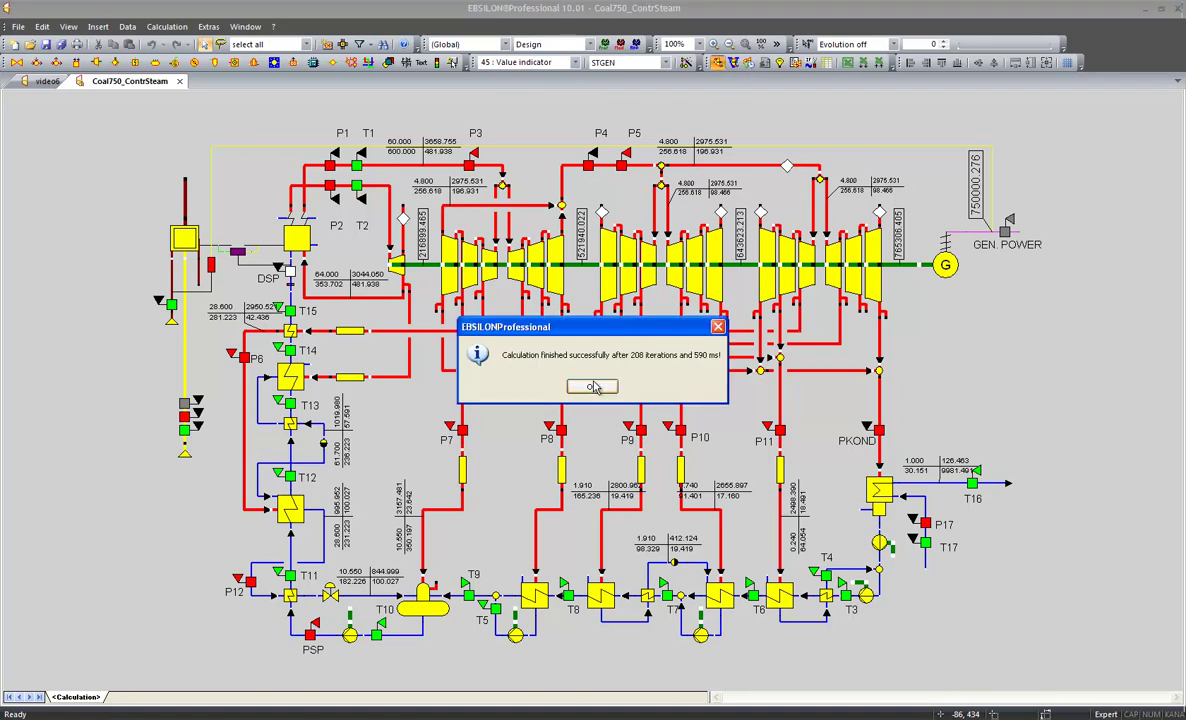
{"action": "key", "text": "Return"}
{"action": "key", "text": "Return"}
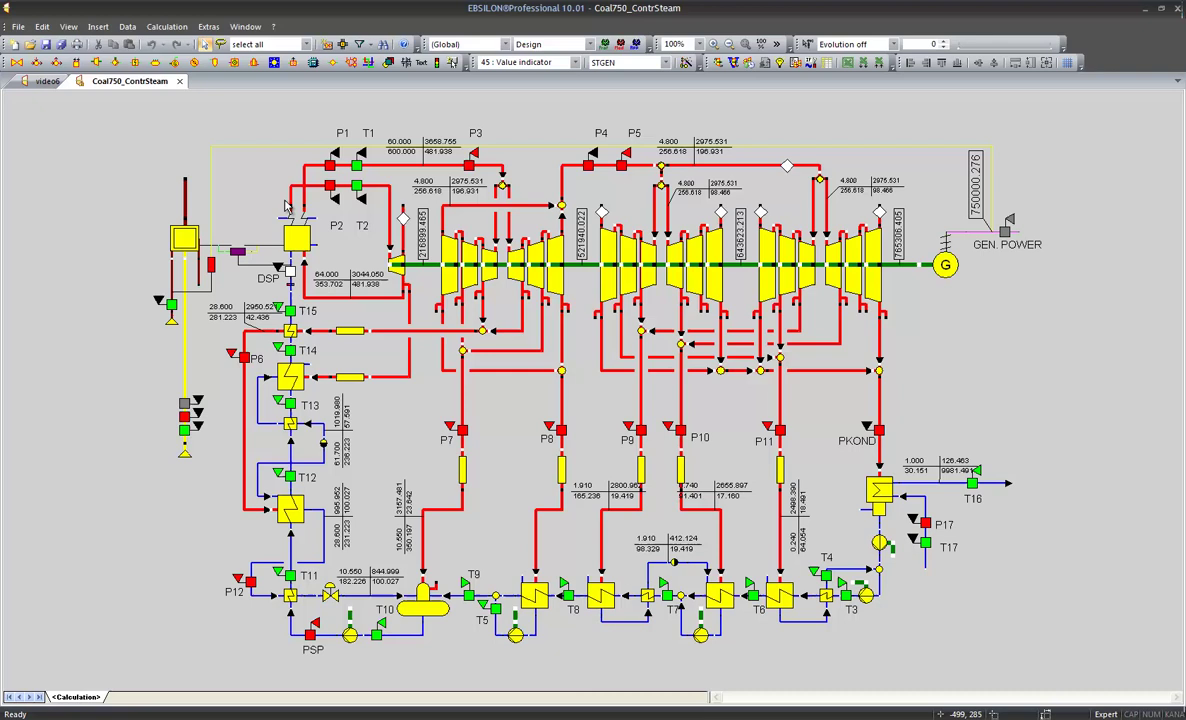
{"action": "mouse_move", "coordinate": [296, 198]}
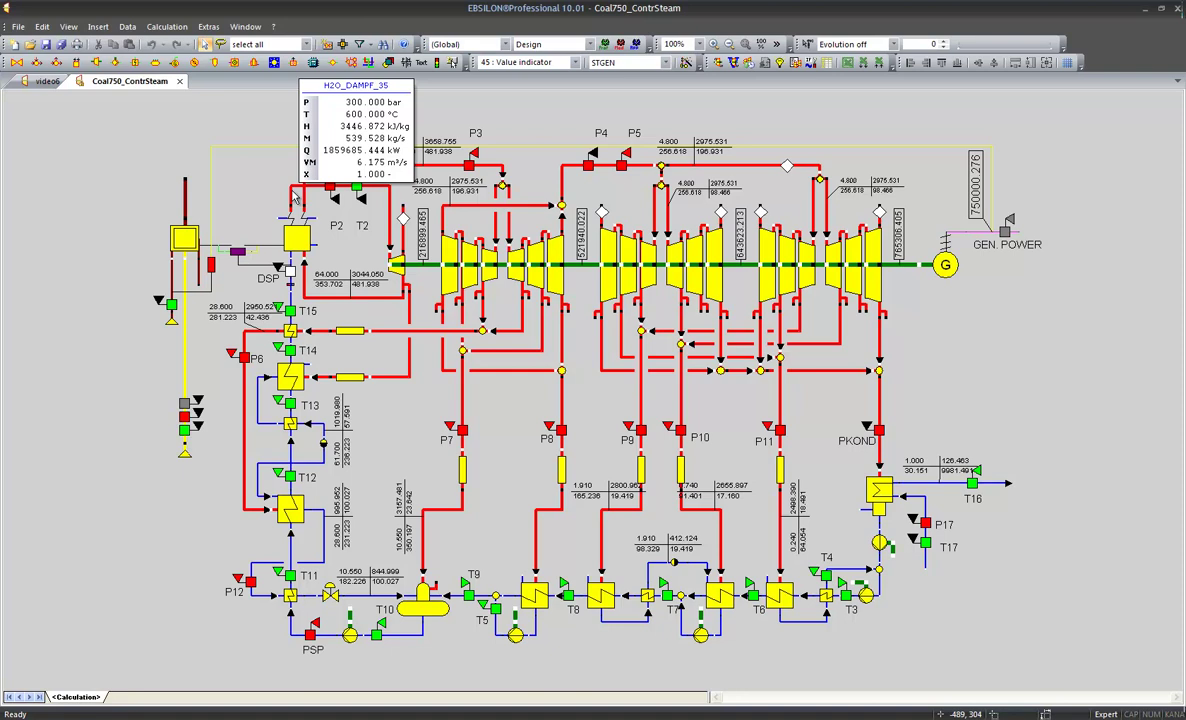
Step: Switch to the Load90 profile and recalculate
{"action": "left_click", "coordinate": [592, 45]}
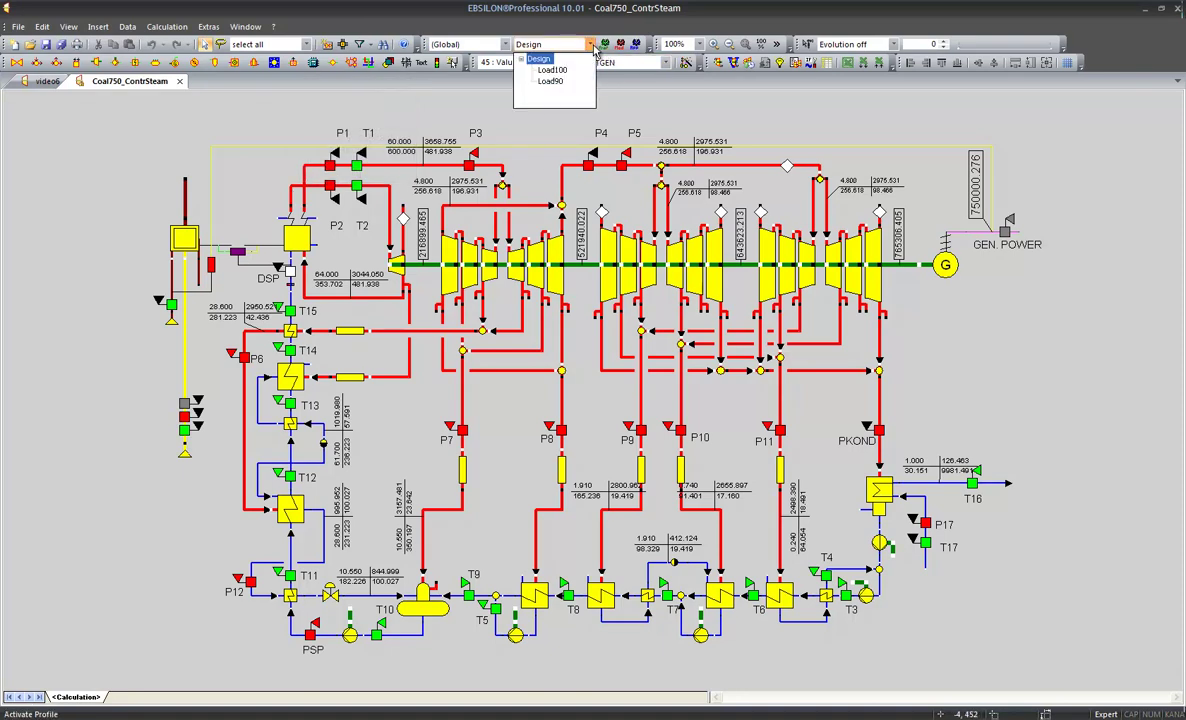
{"action": "left_click", "coordinate": [550, 81]}
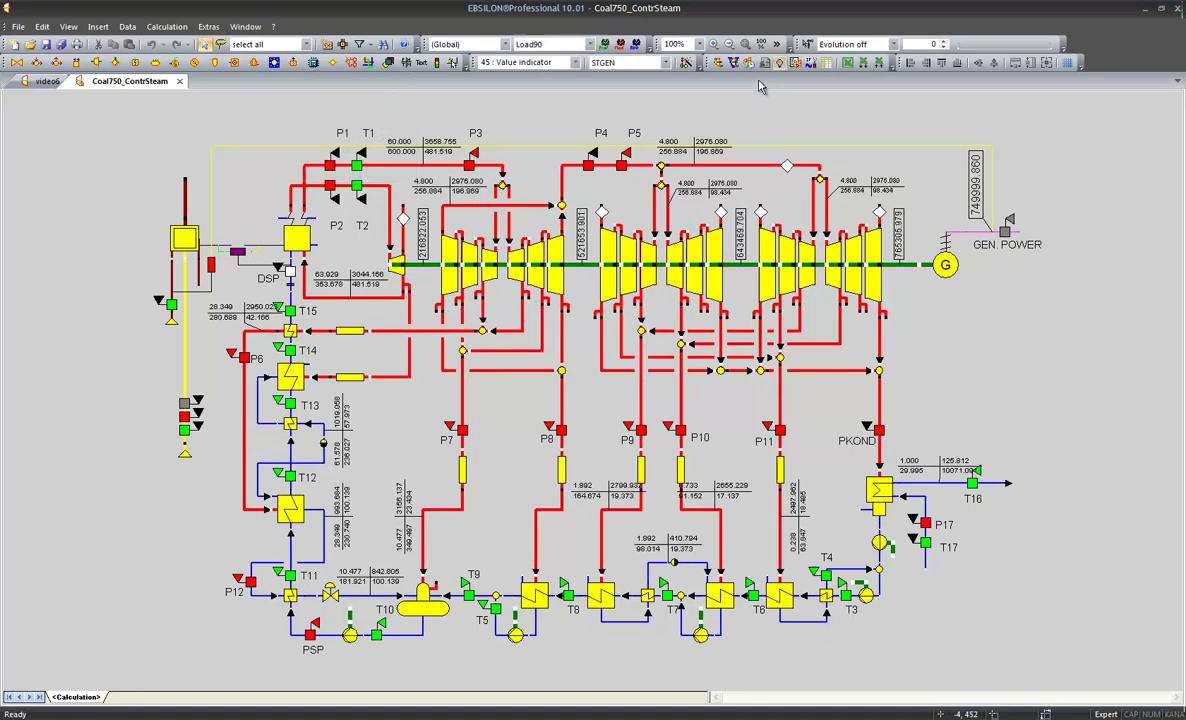
{"action": "left_click", "coordinate": [718, 62]}
{"action": "key", "text": "Return"}
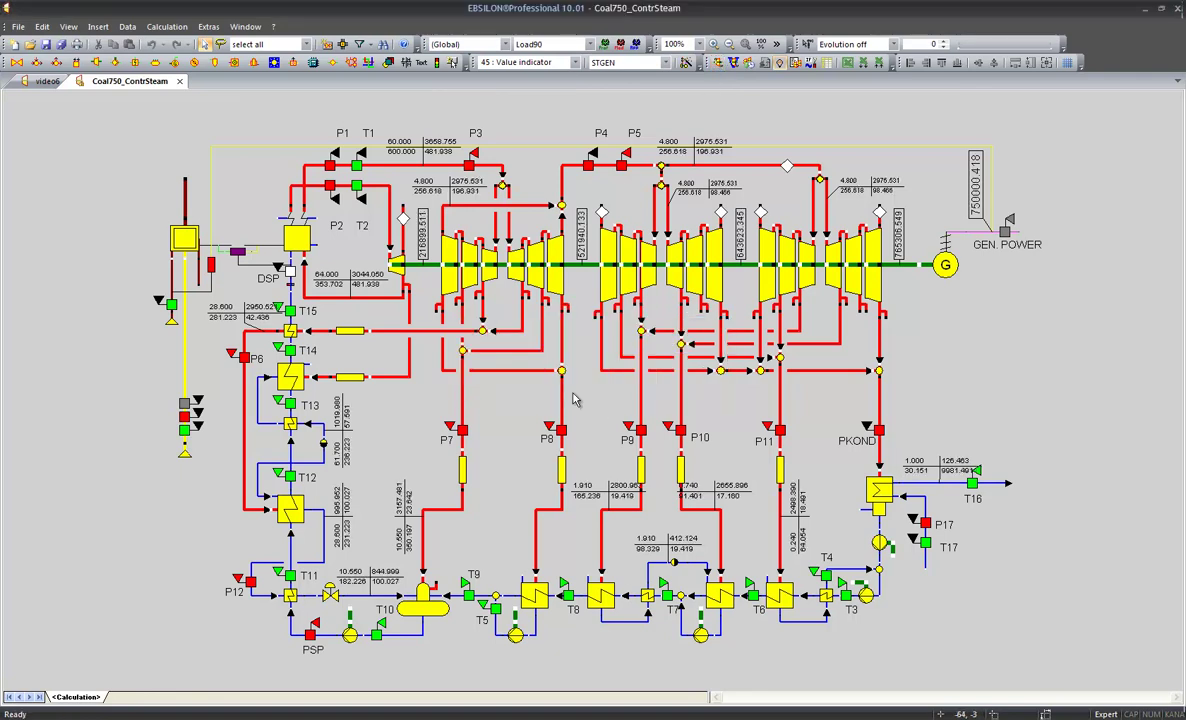
Step: Load the EbsWizard Solar (CSP) example 'Solarfeld GEO MODEL' with annual weather data
{"action": "left_click", "coordinate": [274, 27]}
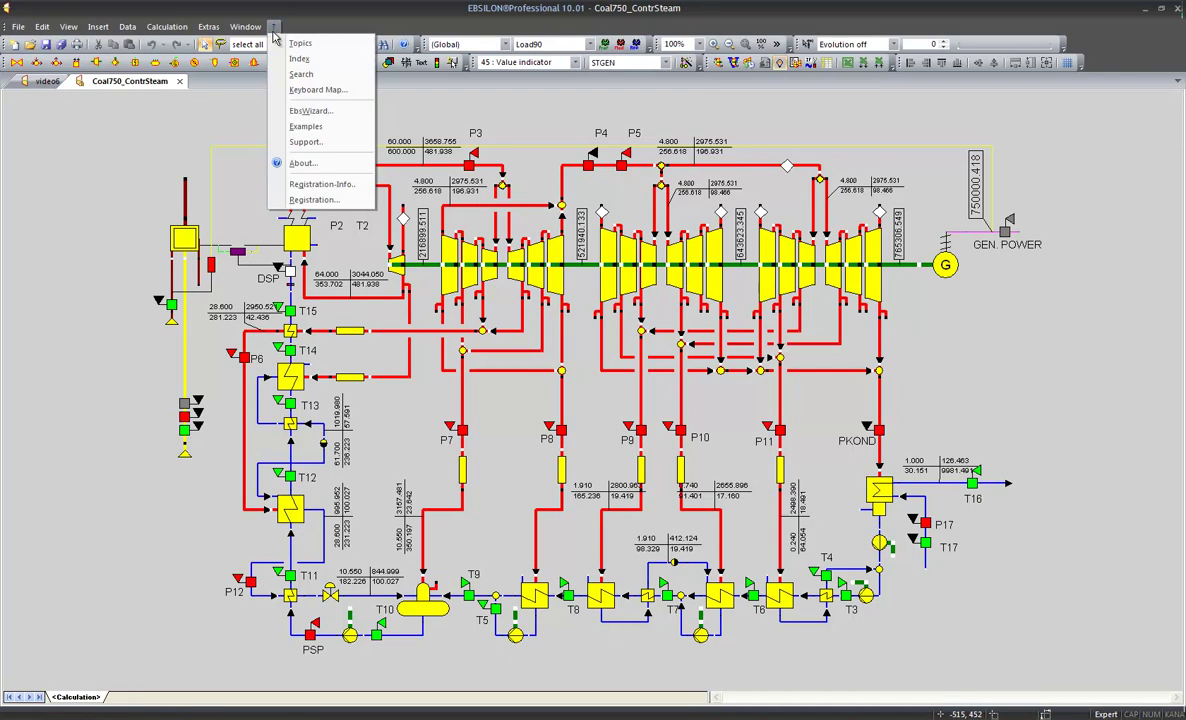
{"action": "left_click", "coordinate": [281, 112]}
{"action": "left_click", "coordinate": [511, 352]}
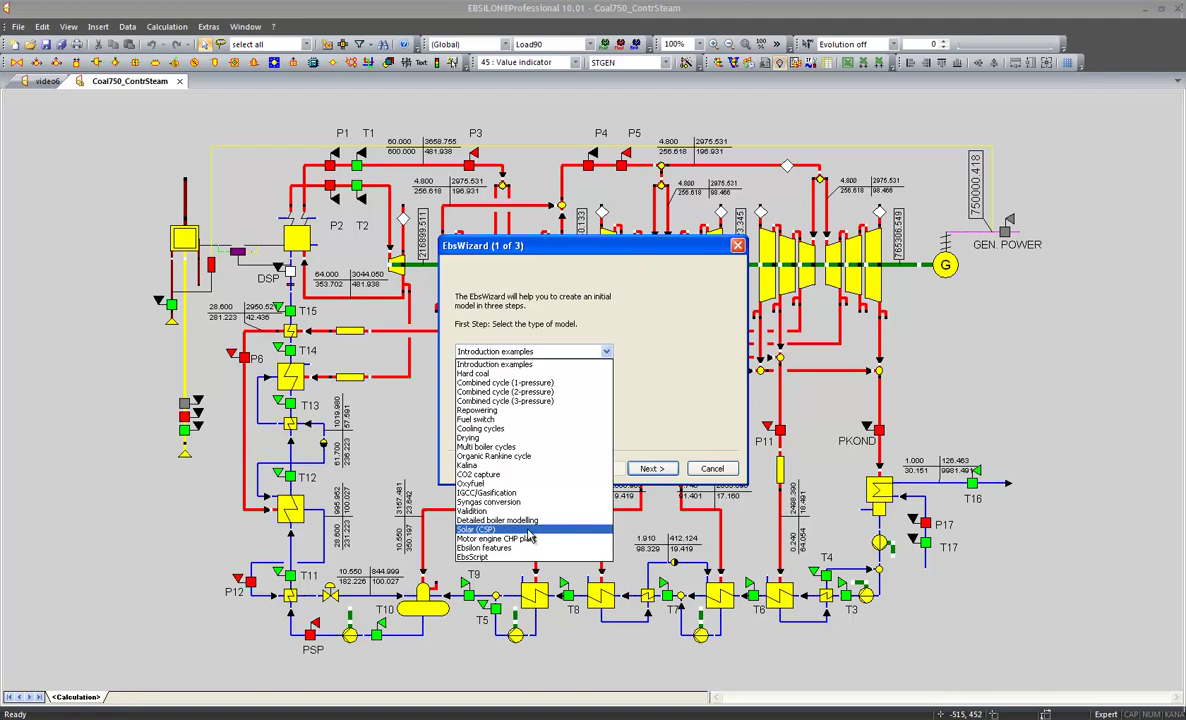
{"action": "left_click", "coordinate": [530, 530]}
{"action": "key", "text": "Return"}
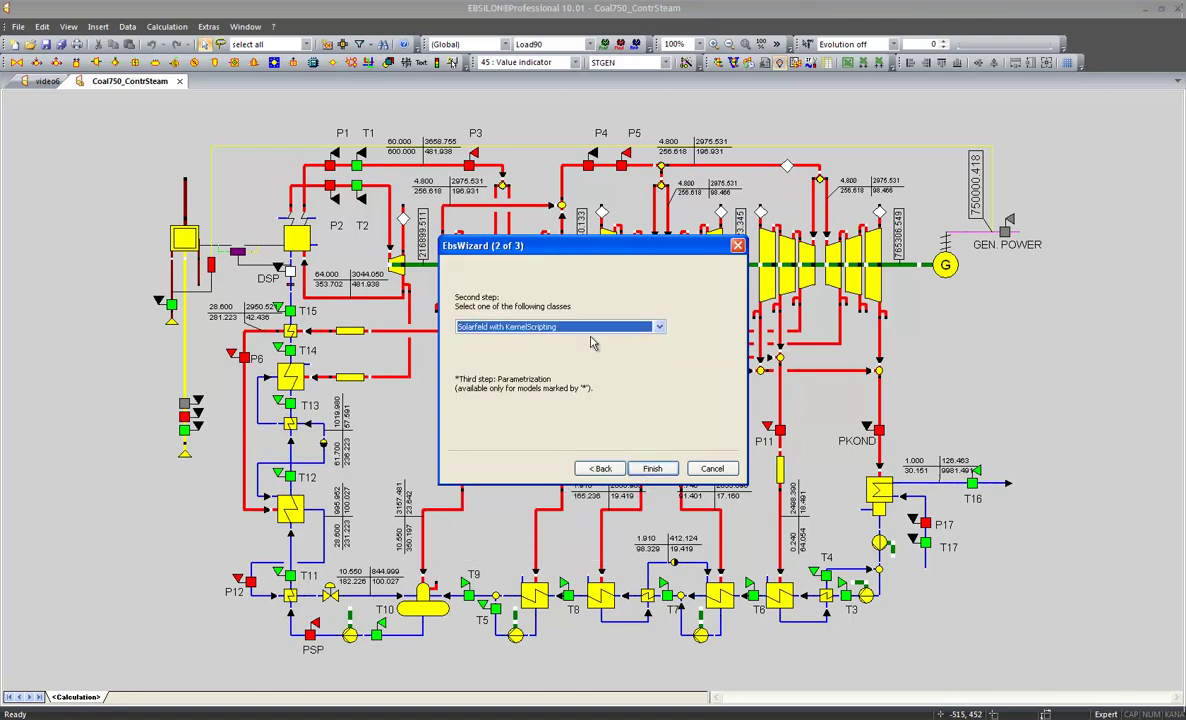
{"action": "left_click", "coordinate": [575, 327]}
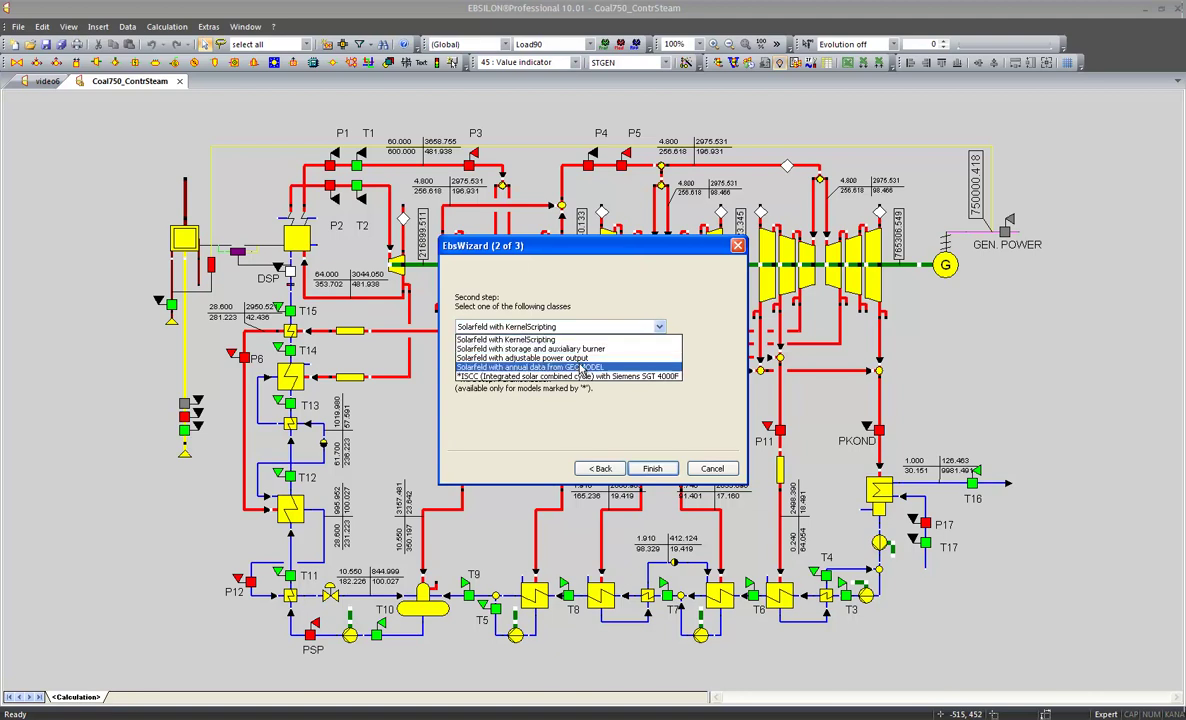
{"action": "left_click", "coordinate": [583, 370]}
{"action": "left_click", "coordinate": [655, 470]}
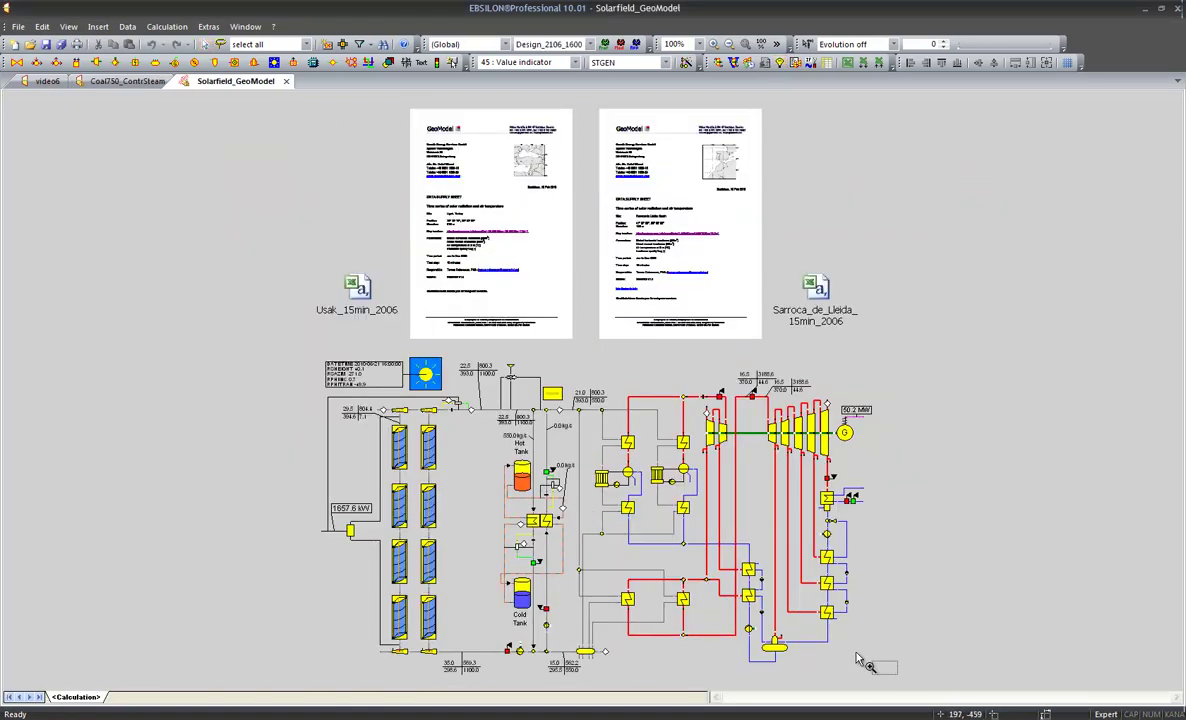
Step: Zoom the flowsheet and open the Time-Series-Calculation showing GeoModel Usak data
{"action": "left_click", "coordinate": [287, 356]}
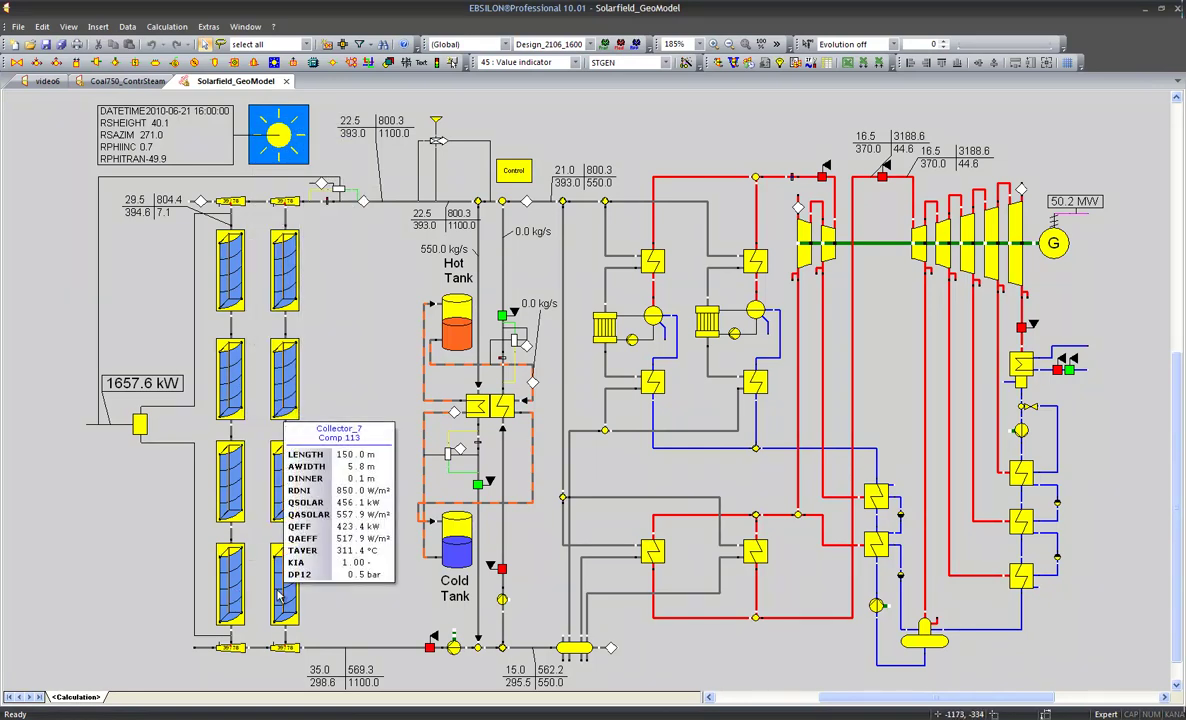
{"action": "left_click", "coordinate": [167, 26]}
{"action": "left_click", "coordinate": [186, 89]}
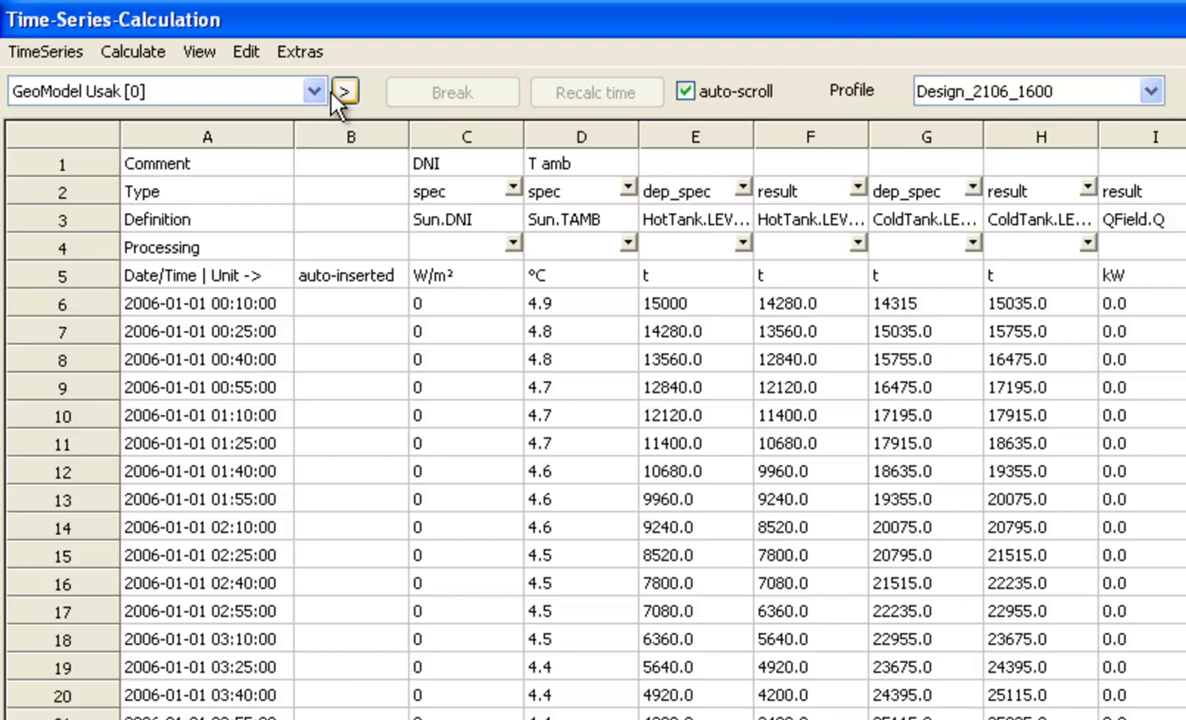
Step: Switch the time-series dataset to GeoModel Sarroca de Lleida, scroll the table, then close it
{"action": "left_click", "coordinate": [311, 92]}
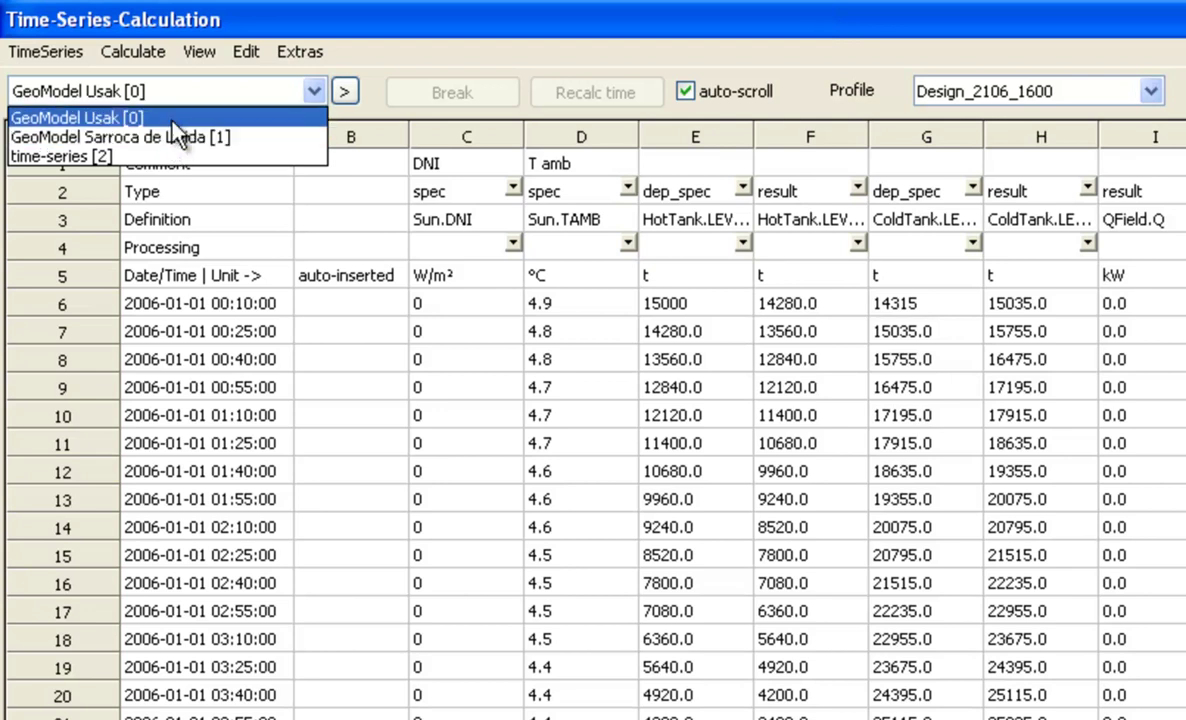
{"action": "left_click", "coordinate": [170, 118]}
{"action": "left_click", "coordinate": [90, 44]}
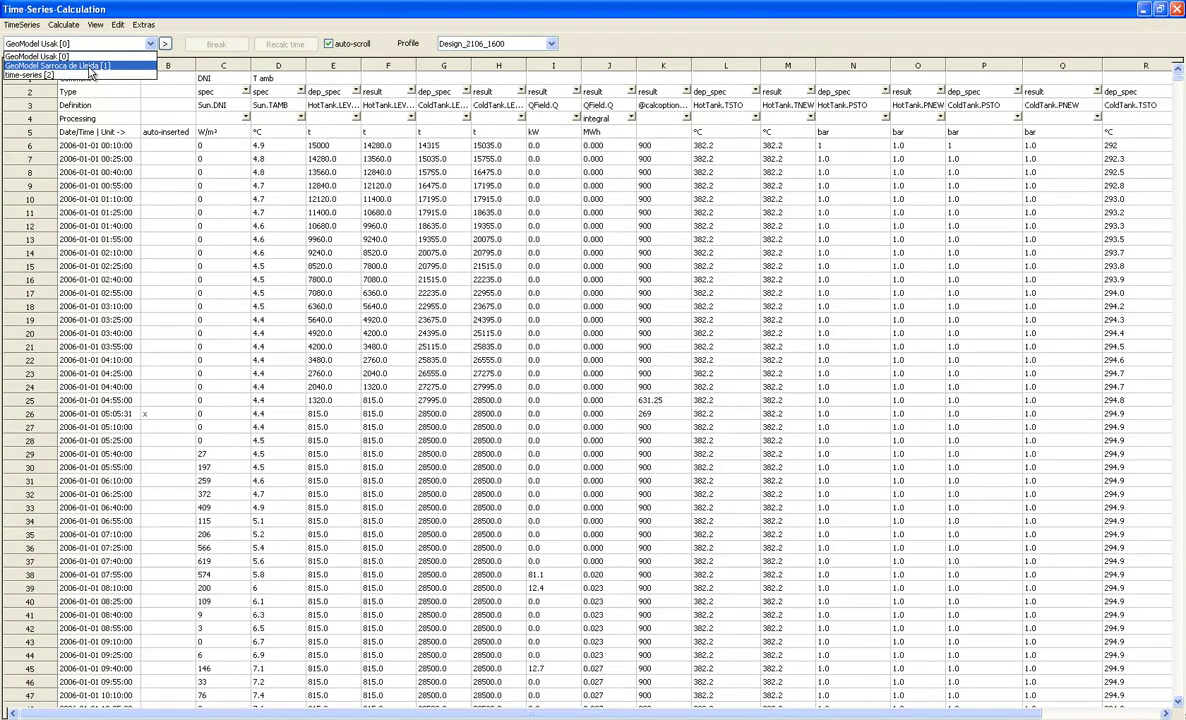
{"action": "left_click", "coordinate": [89, 66]}
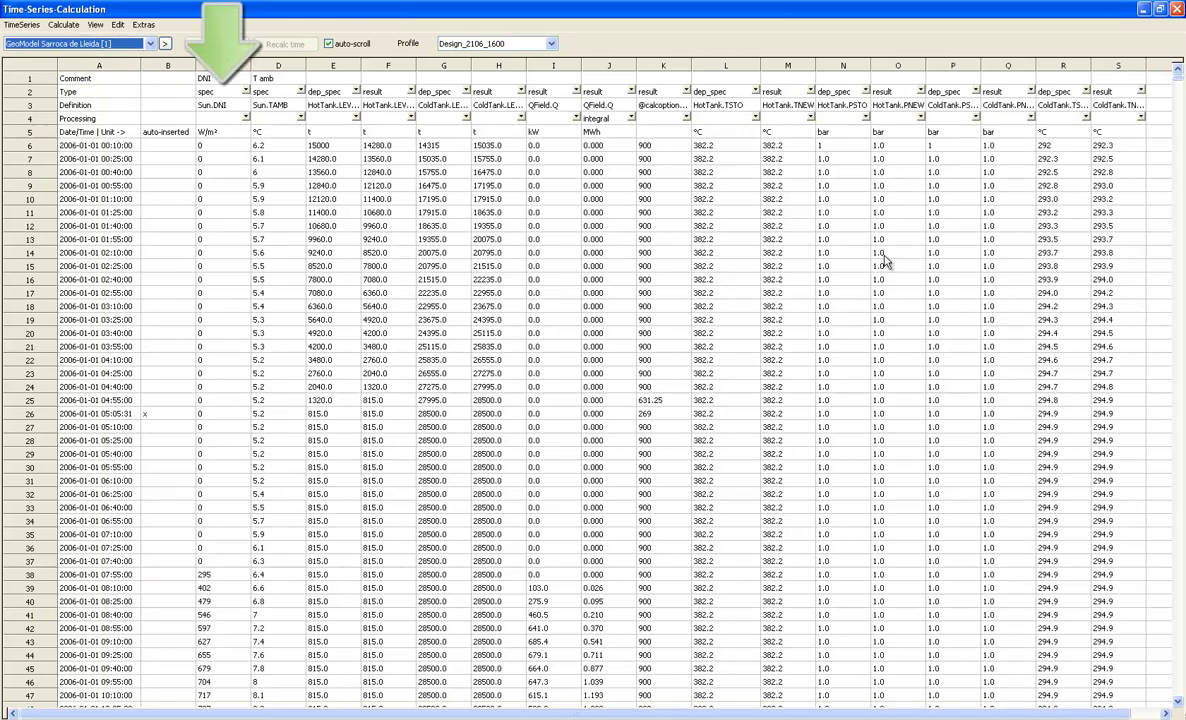
{"action": "left_click_drag", "start_coordinate": [1178, 72], "coordinate": [1179, 180]}
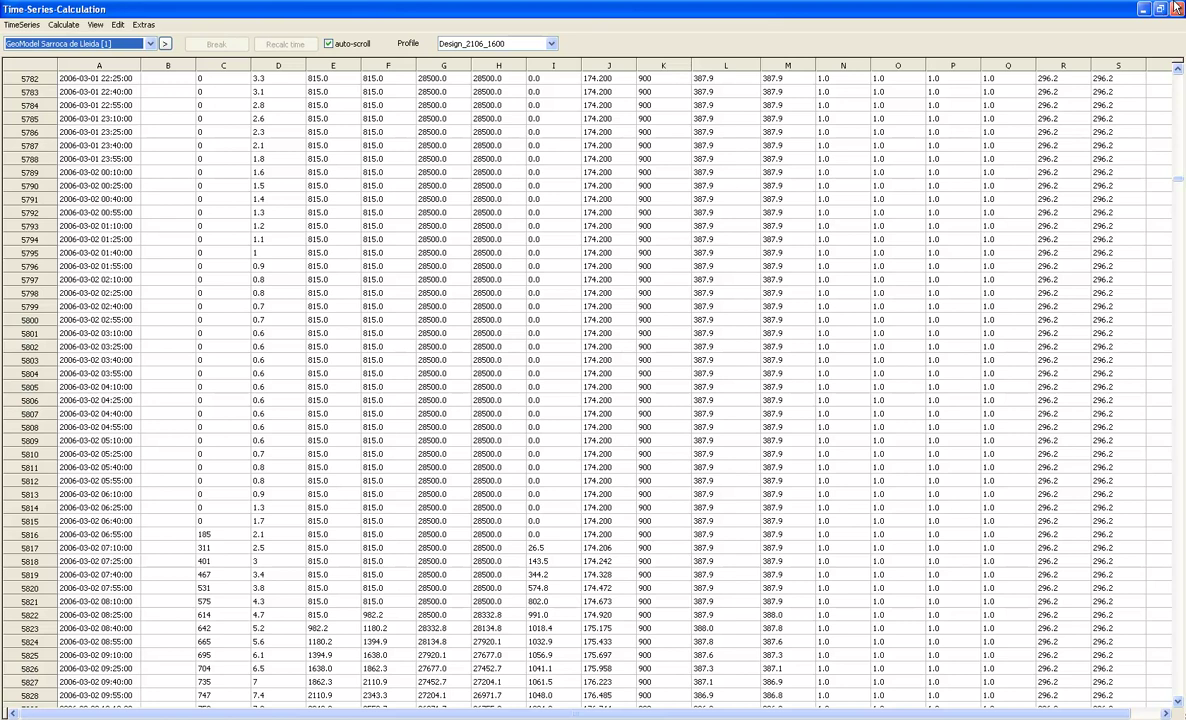
{"action": "left_click", "coordinate": [1176, 8]}
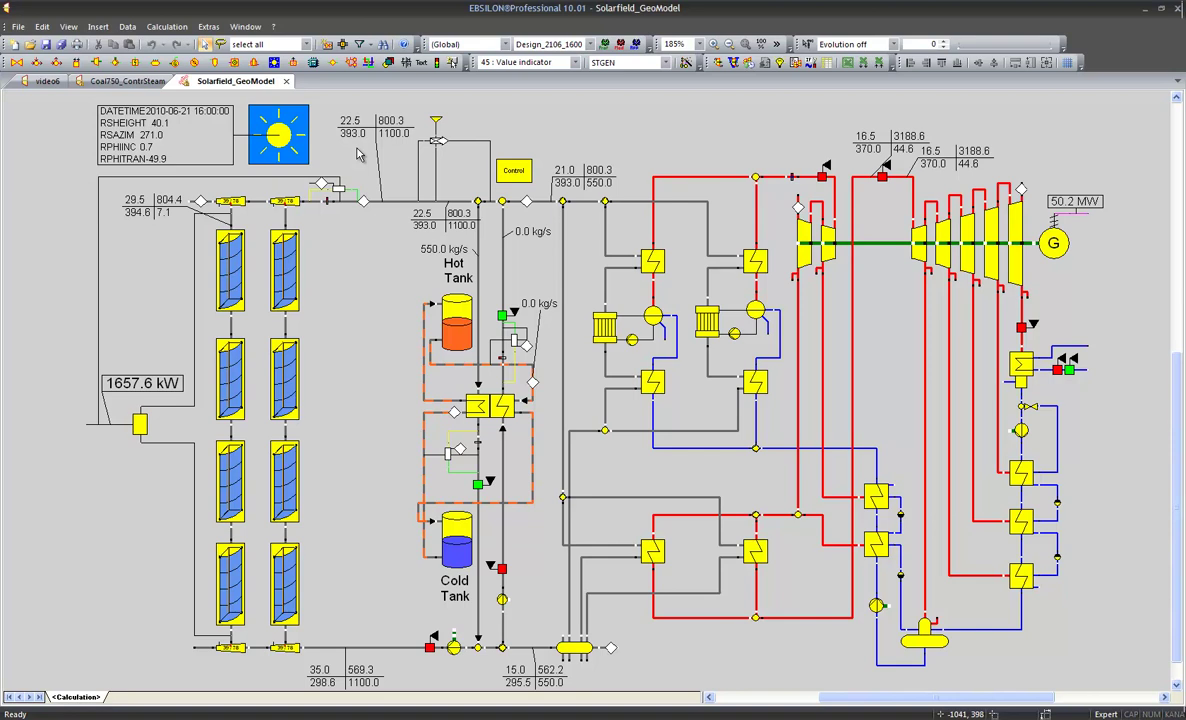
Step: Open the Component 113 help for Collector_1 in a maximized window
{"action": "double_click", "coordinate": [278, 270]}
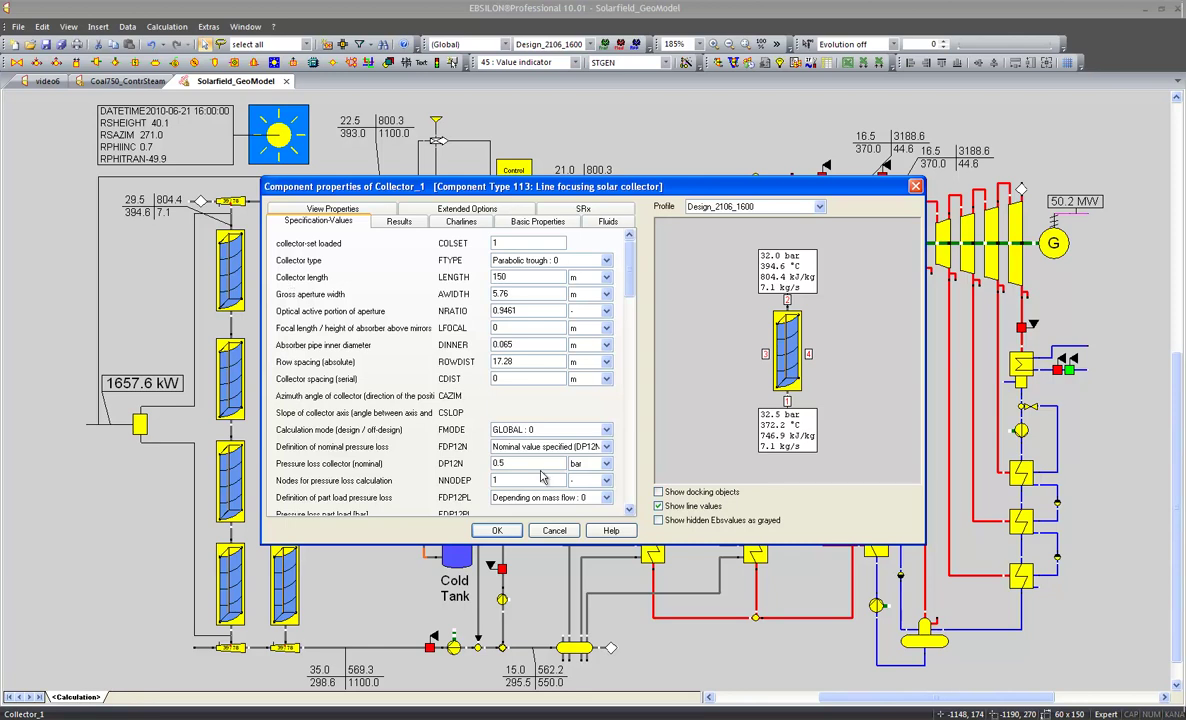
{"action": "left_click", "coordinate": [632, 532]}
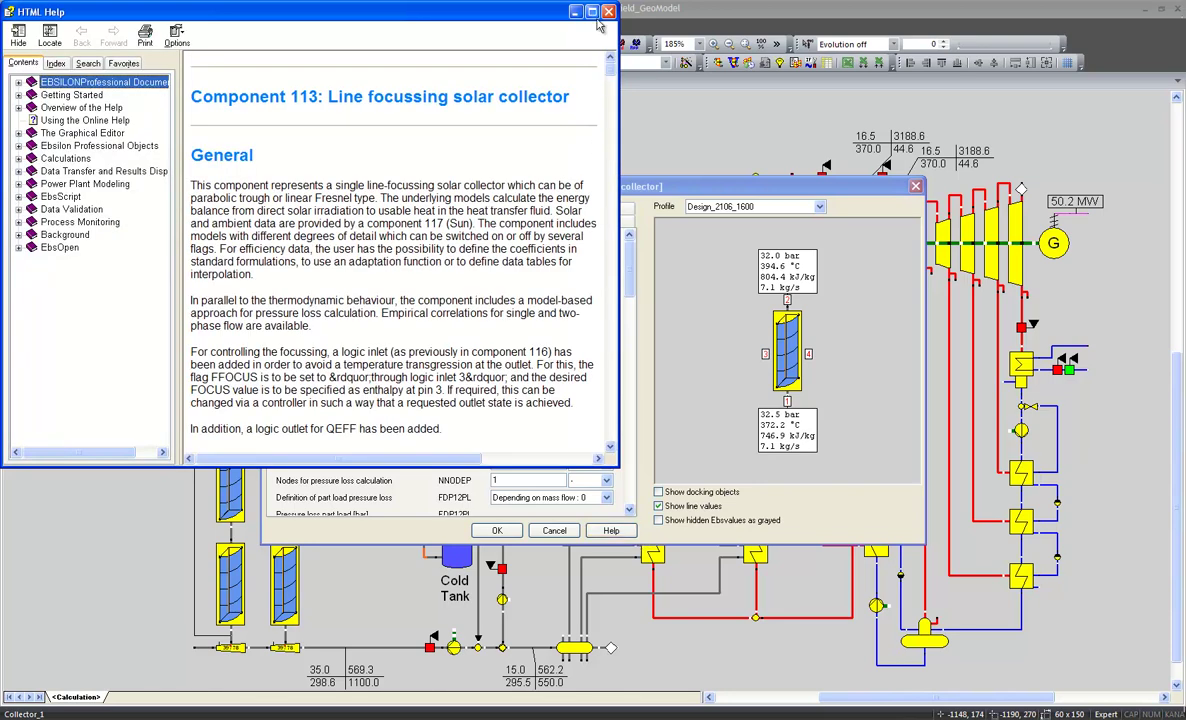
{"action": "double_click", "coordinate": [553, 12]}
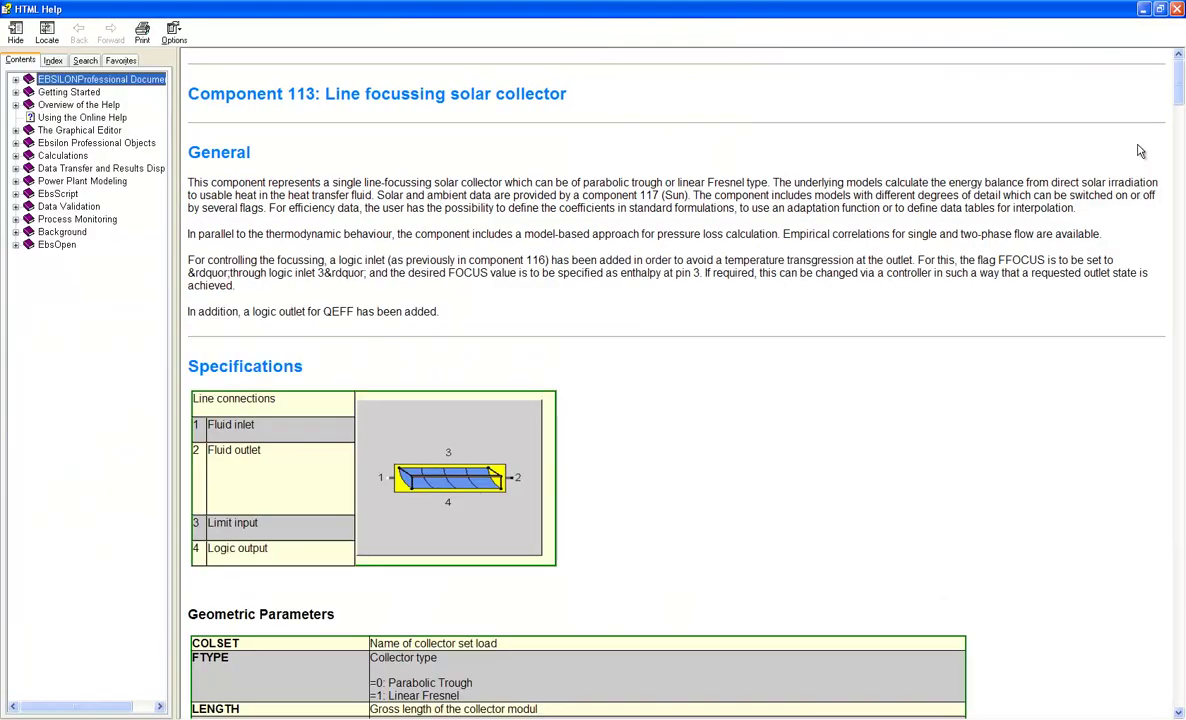
Step: Scroll through the collector heat-balance documentation, then go to Getting Started
{"action": "left_click", "coordinate": [1179, 97]}
{"action": "left_click_drag", "start_coordinate": [1179, 97], "coordinate": [1179, 131]}
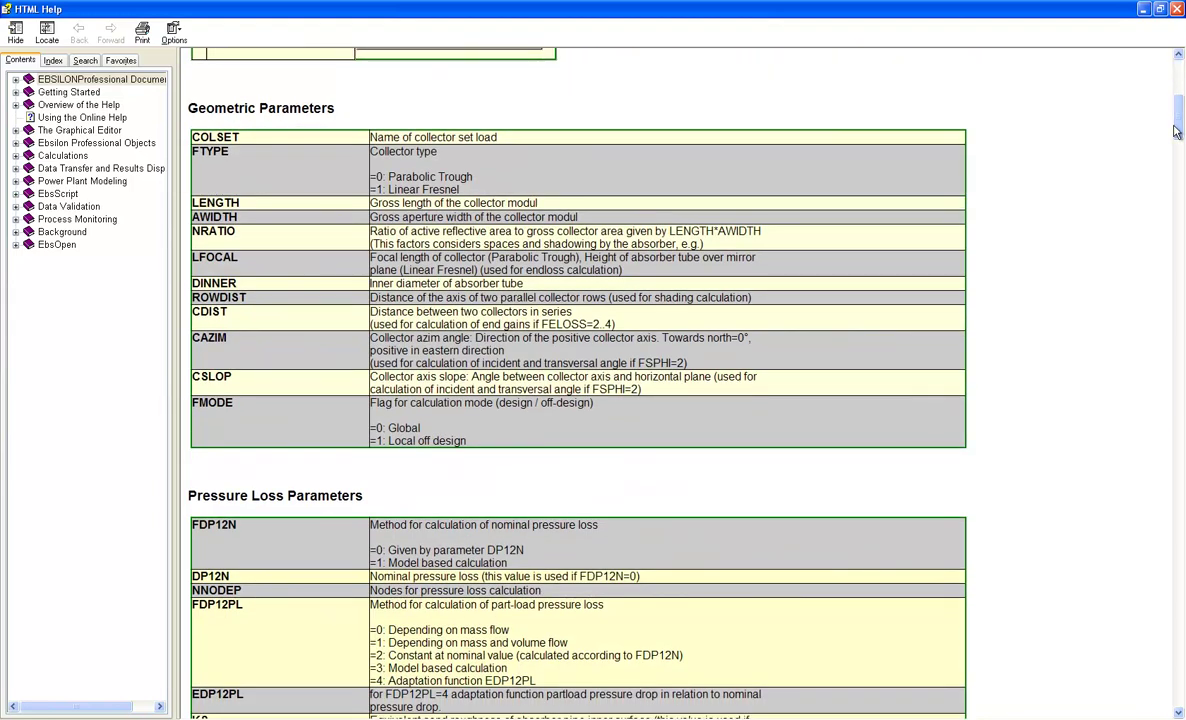
{"action": "left_click_drag", "start_coordinate": [1177, 131], "coordinate": [1180, 316]}
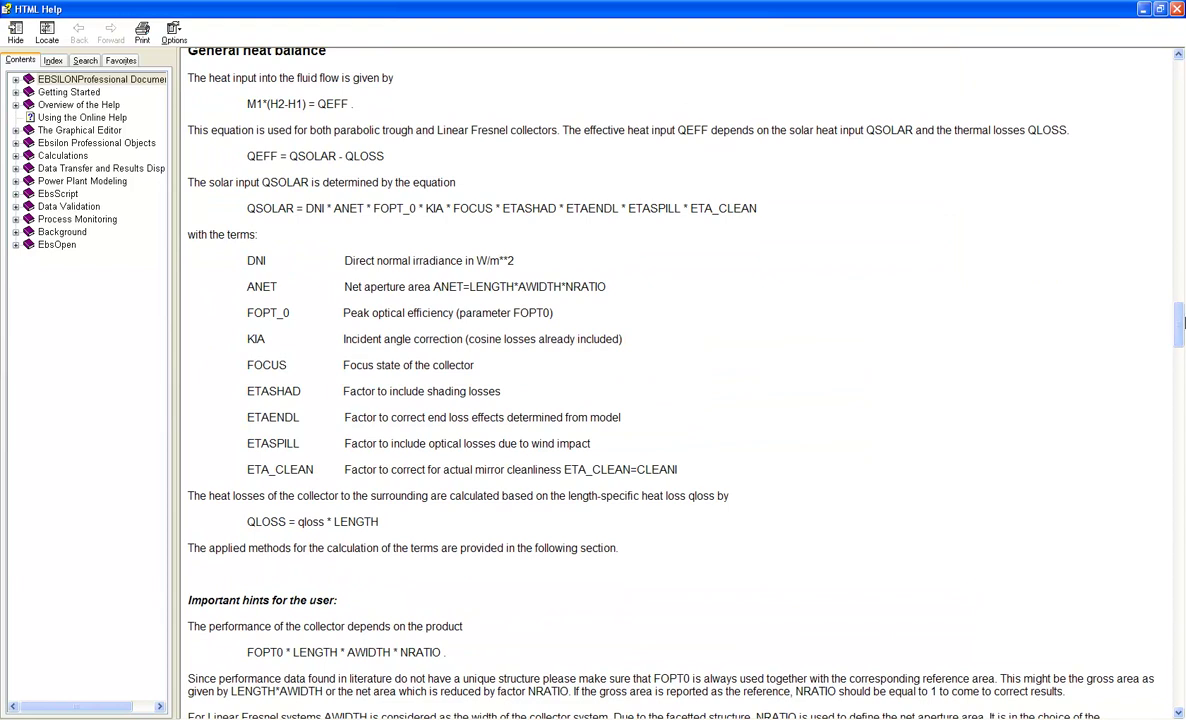
{"action": "left_click_drag", "start_coordinate": [1181, 307], "coordinate": [1176, 585]}
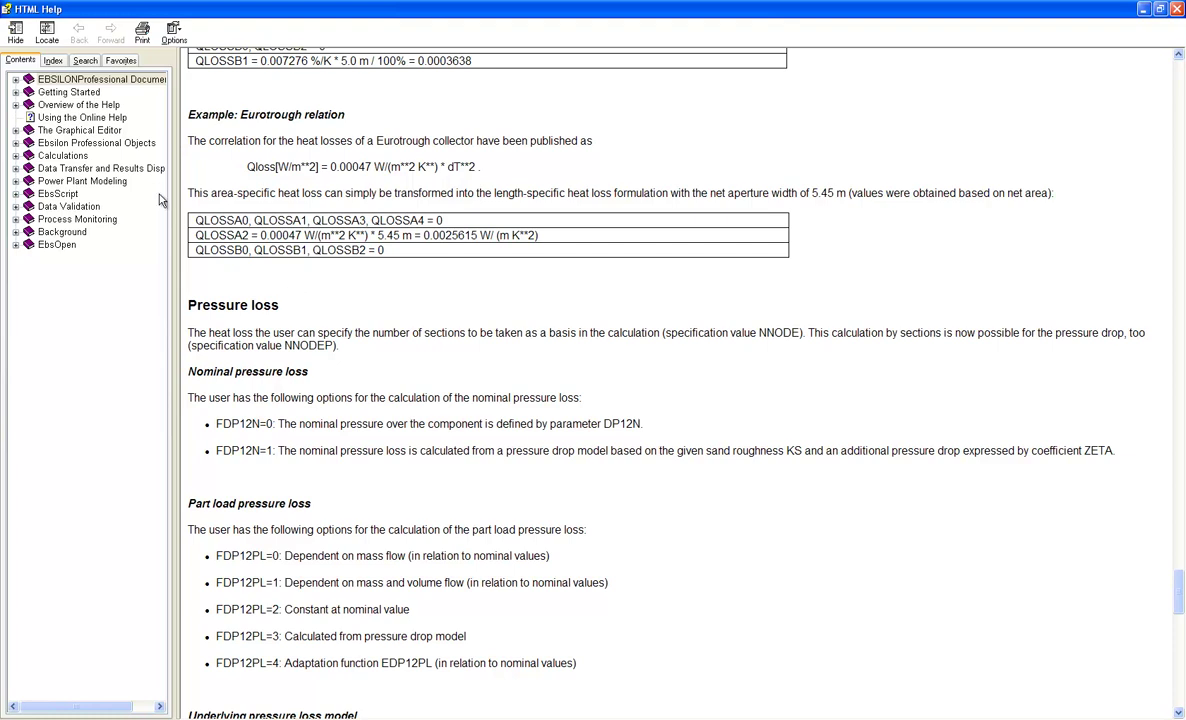
{"action": "left_click", "coordinate": [38, 92]}
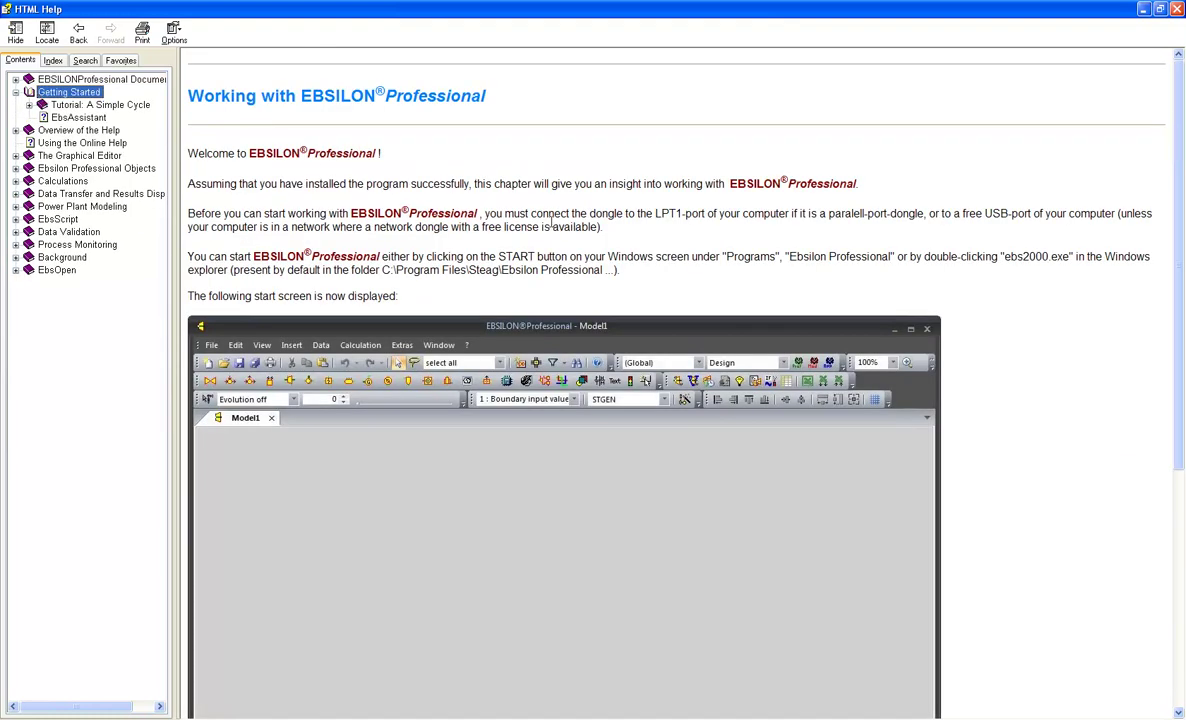
Step: Browse the Simple Cycle tutorial's Cycle Construction page, then close the help
{"action": "left_click", "coordinate": [99, 107]}
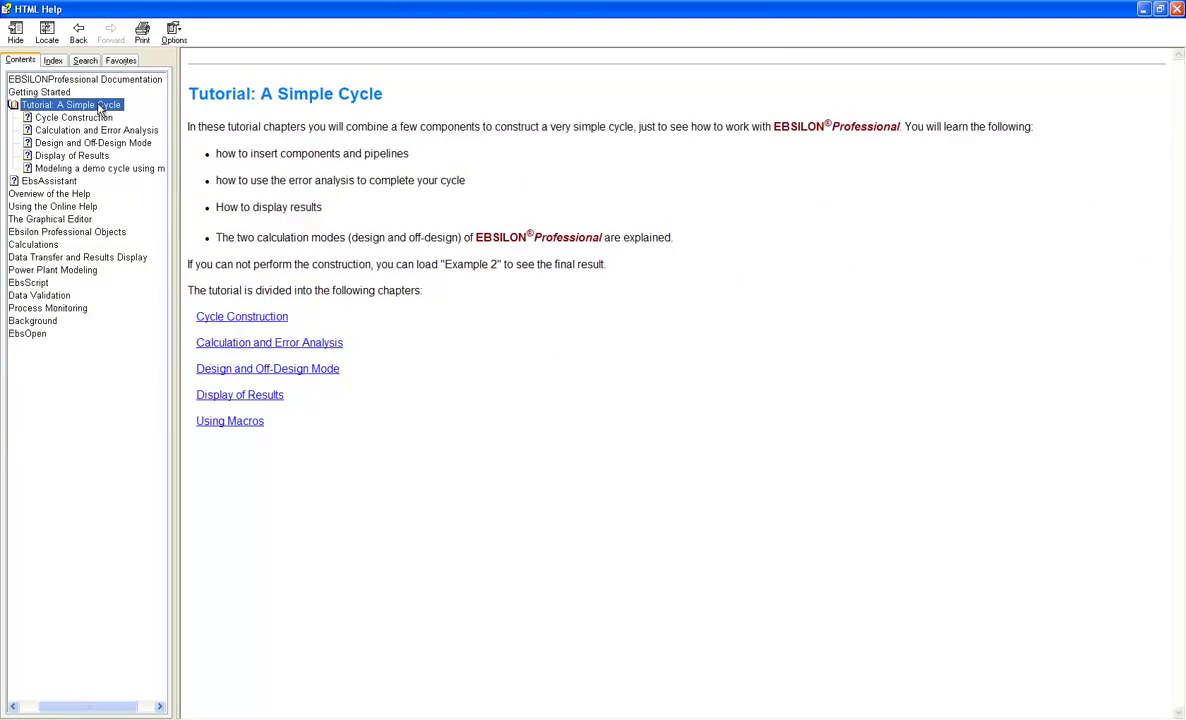
{"action": "left_click", "coordinate": [97, 121]}
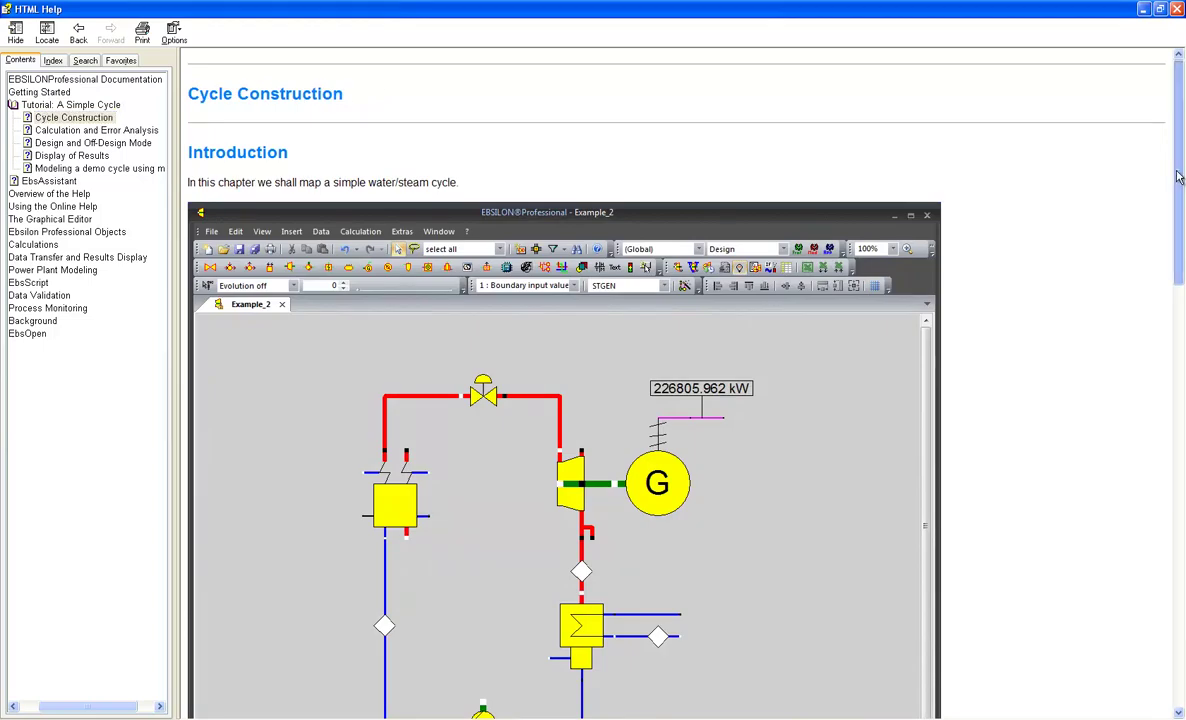
{"action": "scroll", "coordinate": [1179, 200], "scroll_direction": "down", "scroll_amount": 2}
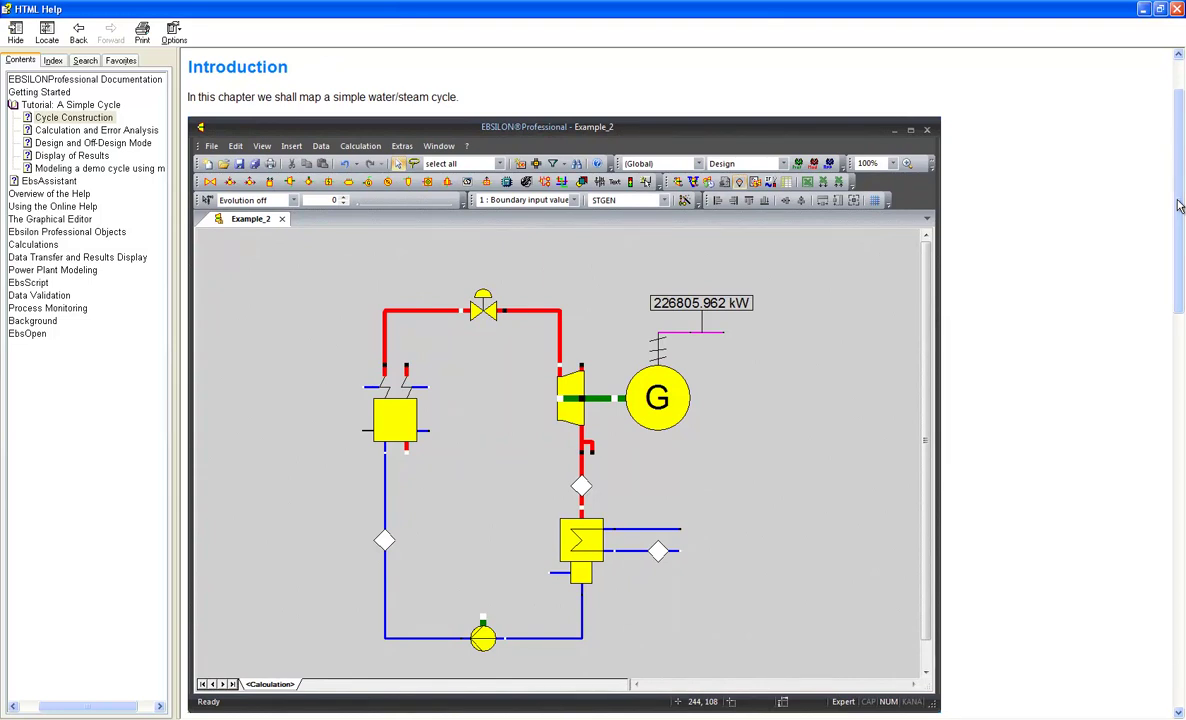
{"action": "left_click", "coordinate": [1175, 10]}
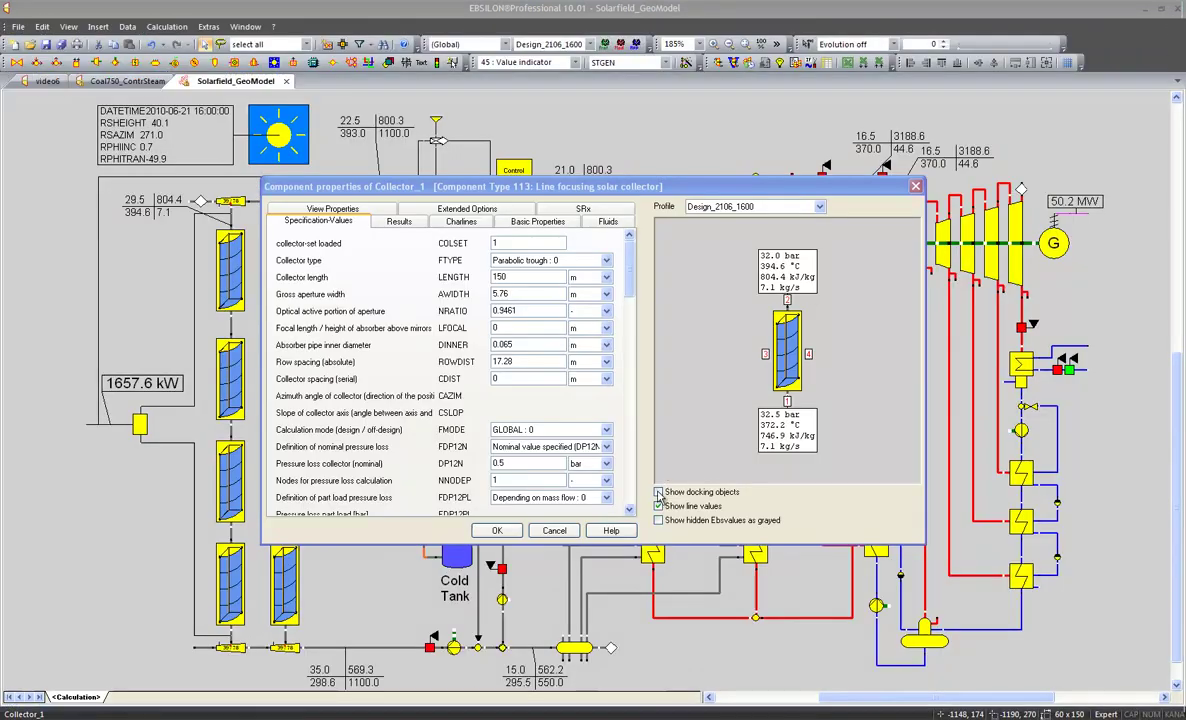
Step: Reopen the collector help, scroll to Example and load the Component 113 Demo
{"action": "left_click", "coordinate": [628, 536]}
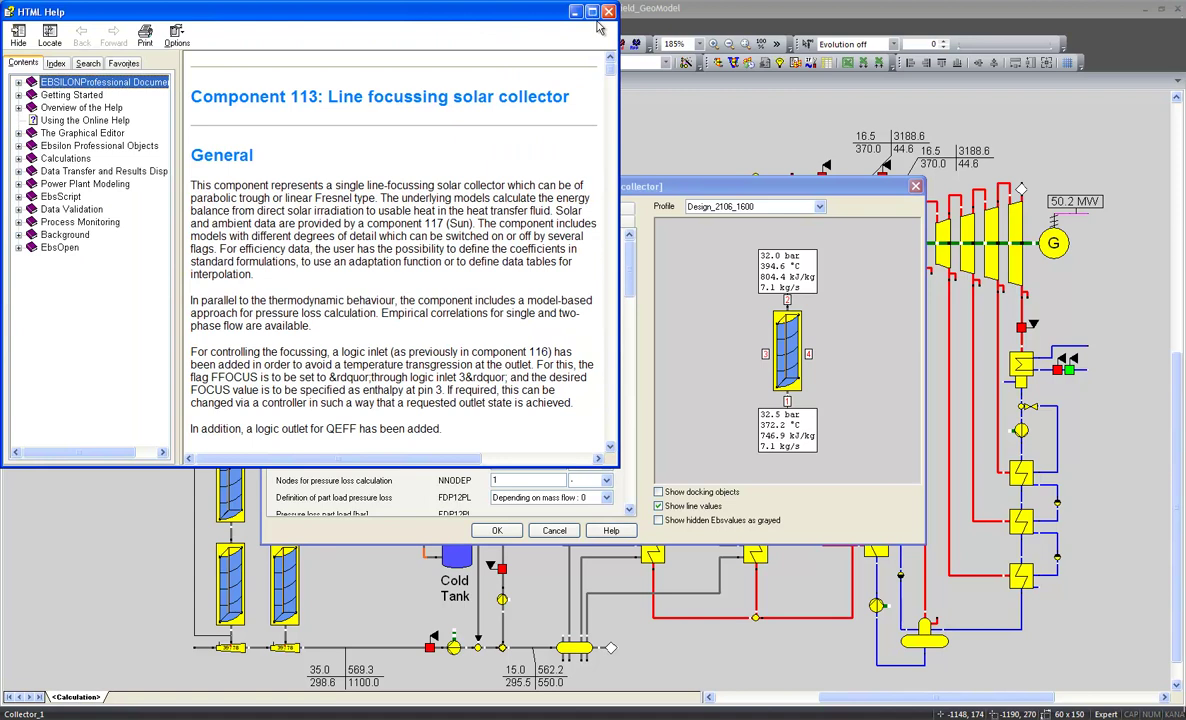
{"action": "left_click", "coordinate": [591, 11]}
{"action": "left_click_drag", "start_coordinate": [1179, 85], "coordinate": [1180, 713]}
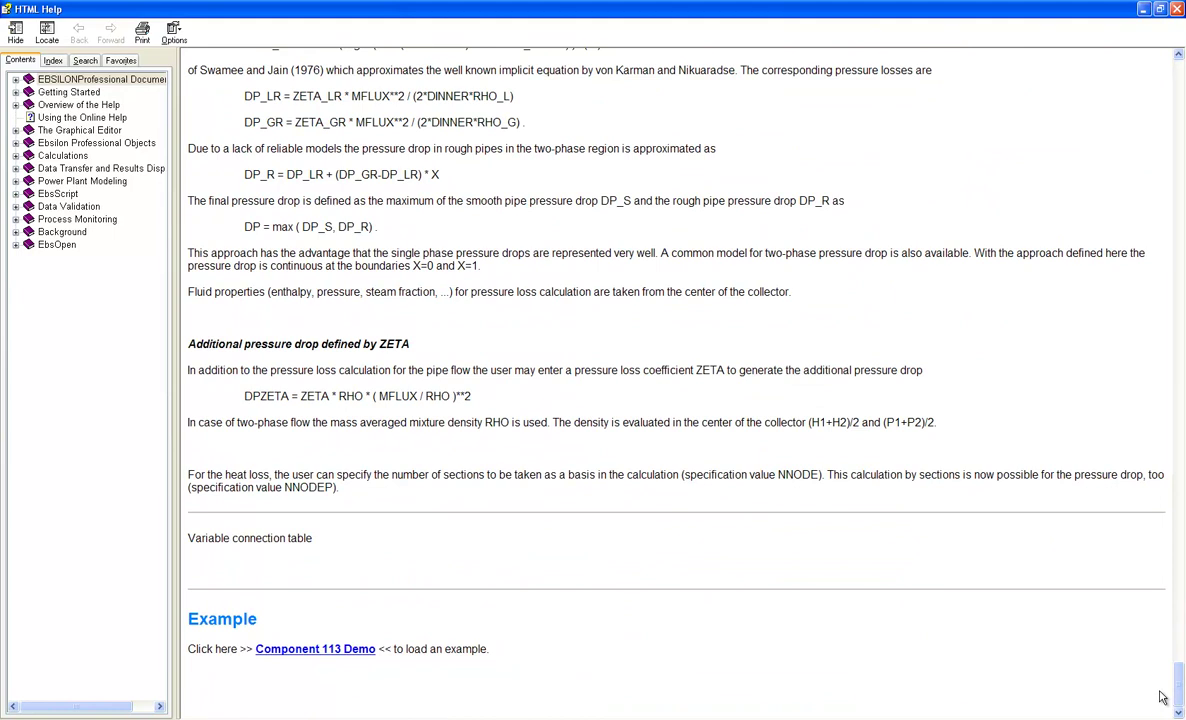
{"action": "left_click", "coordinate": [333, 652]}
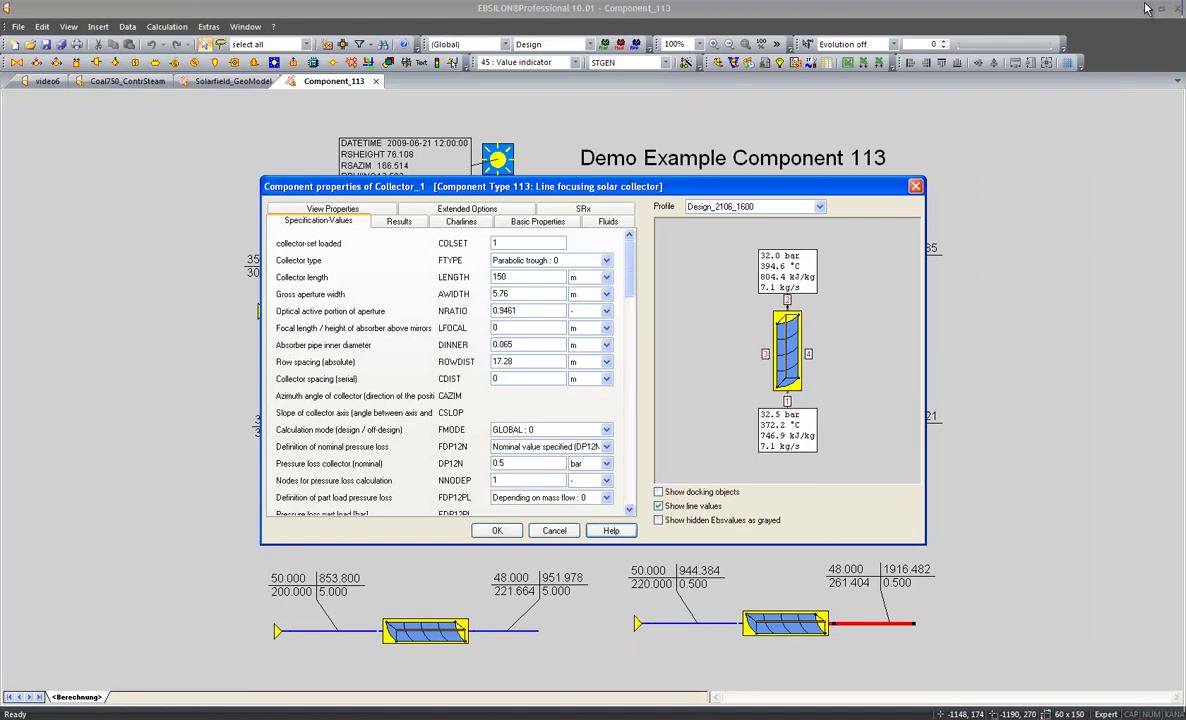
Step: Cancel Collector_1 properties, calculate the demo, and confirm the result and nominal-values prompts
{"action": "left_click", "coordinate": [551, 532]}
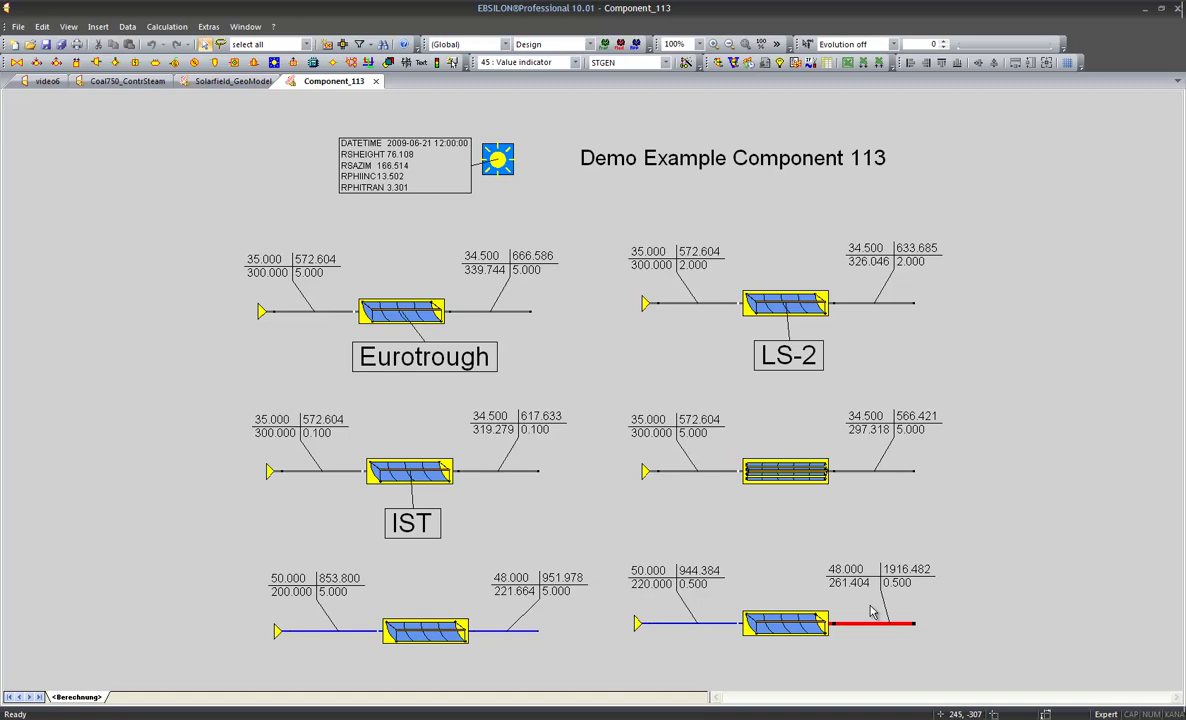
{"action": "left_click", "coordinate": [717, 62]}
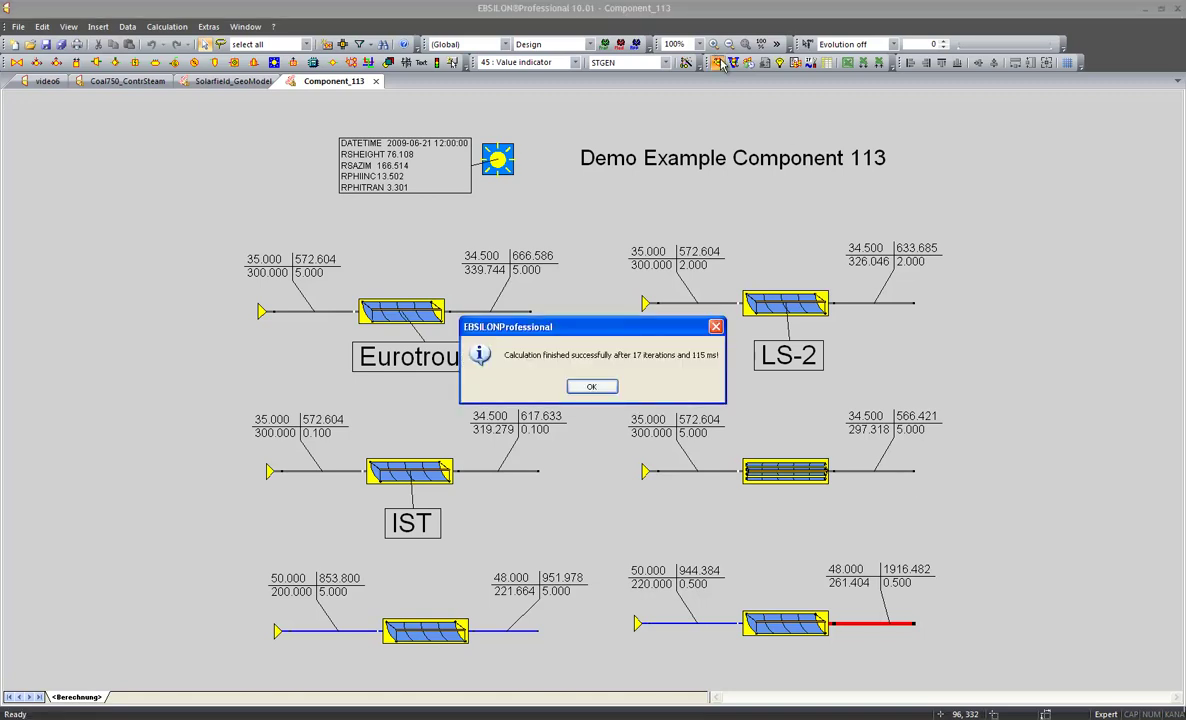
{"action": "left_click", "coordinate": [591, 386]}
{"action": "left_click", "coordinate": [522, 359]}
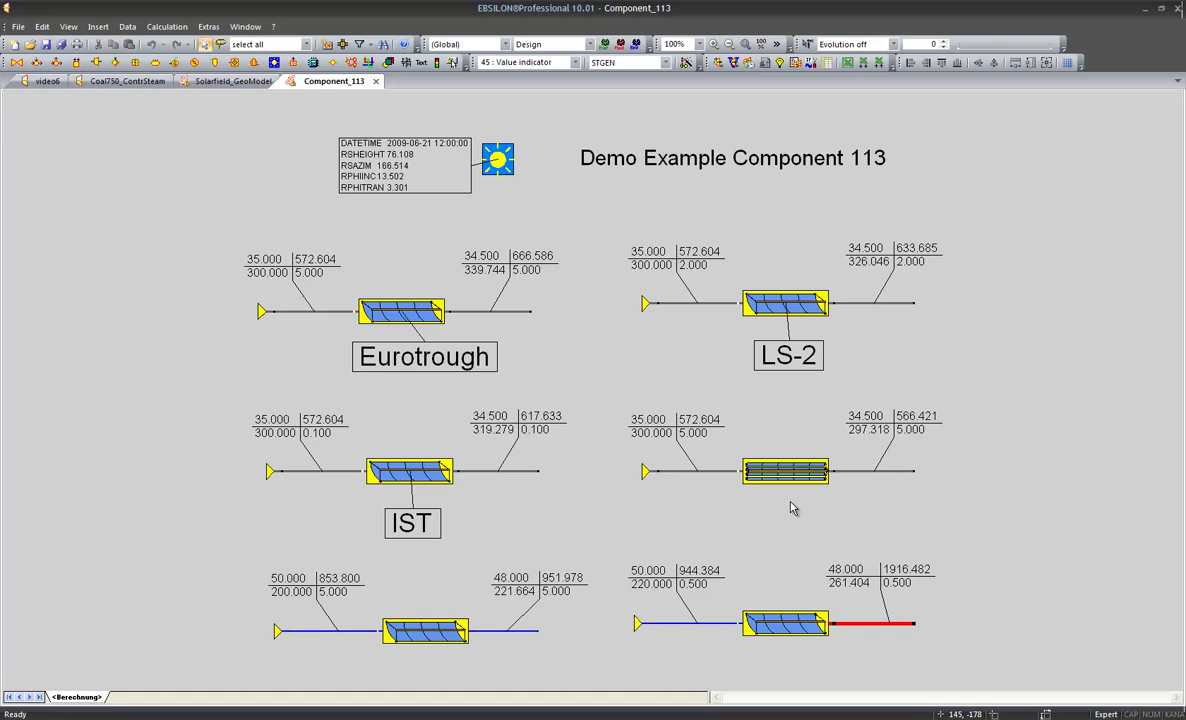
Step: Close Component_113, Solarfield_GeoModel and Coal750_ContrSteam without saving any of them
{"action": "left_click", "coordinate": [375, 81]}
{"action": "key", "text": "n"}
{"action": "key", "text": "ctrl+F4"}
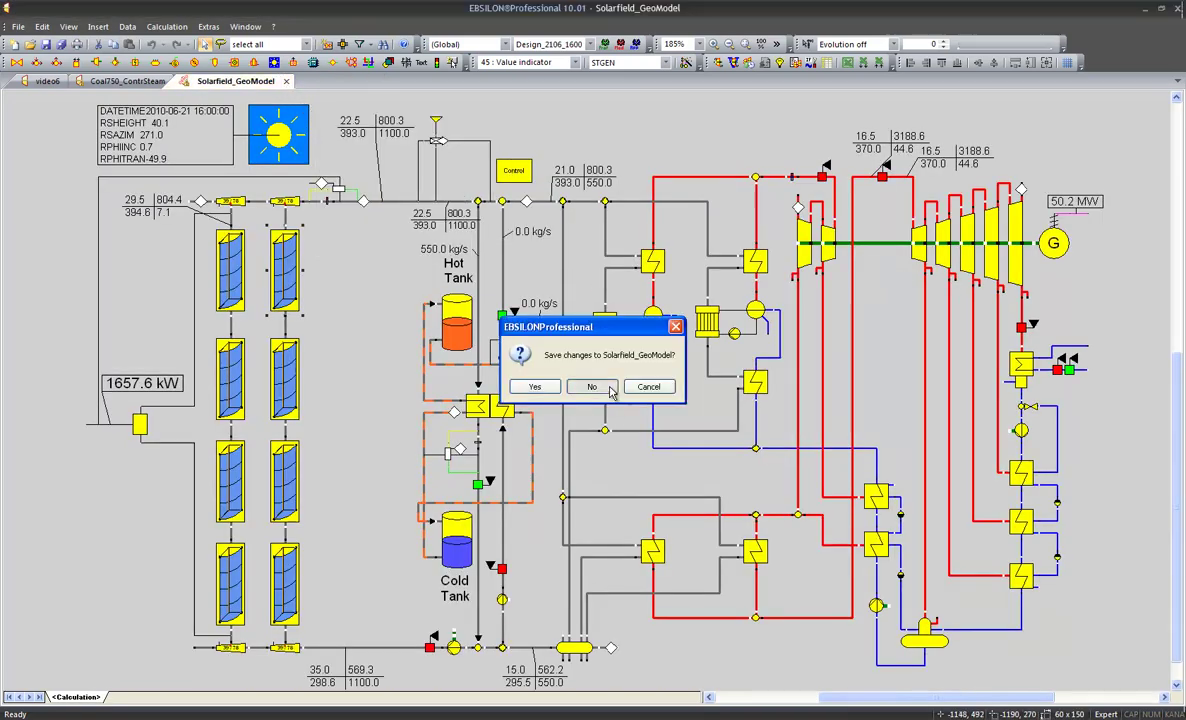
{"action": "left_click", "coordinate": [548, 385]}
{"action": "key", "text": "ctrl+F4"}
{"action": "left_click", "coordinate": [590, 386]}
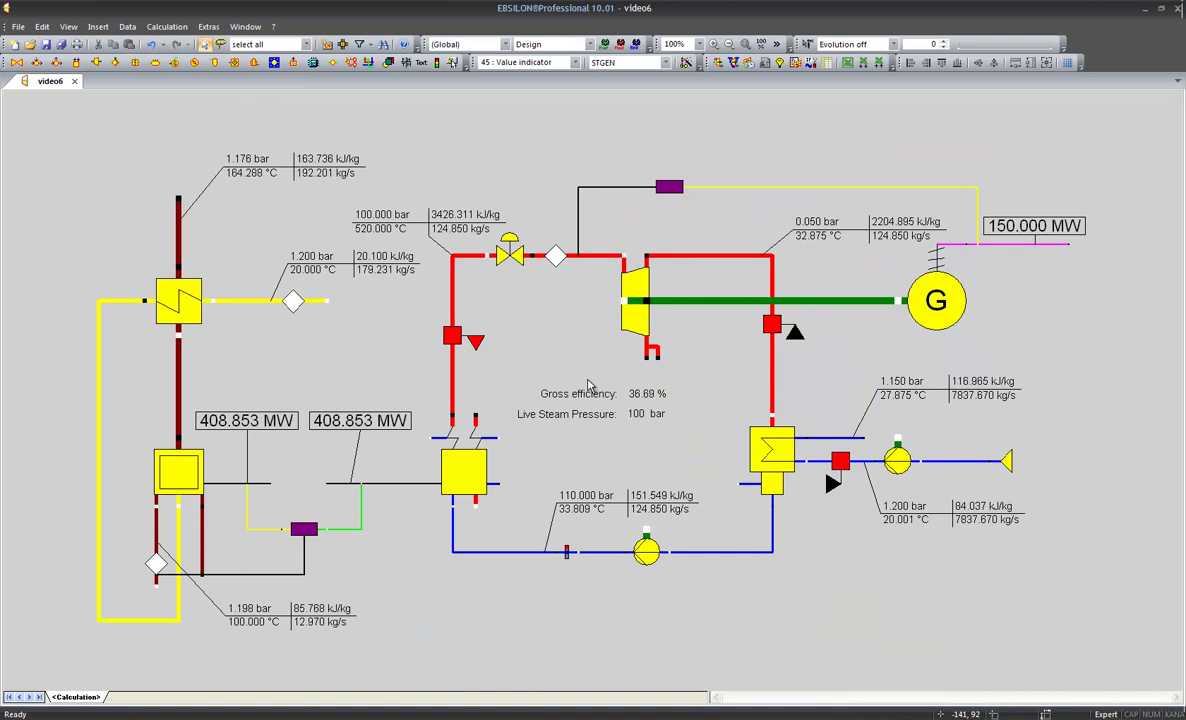